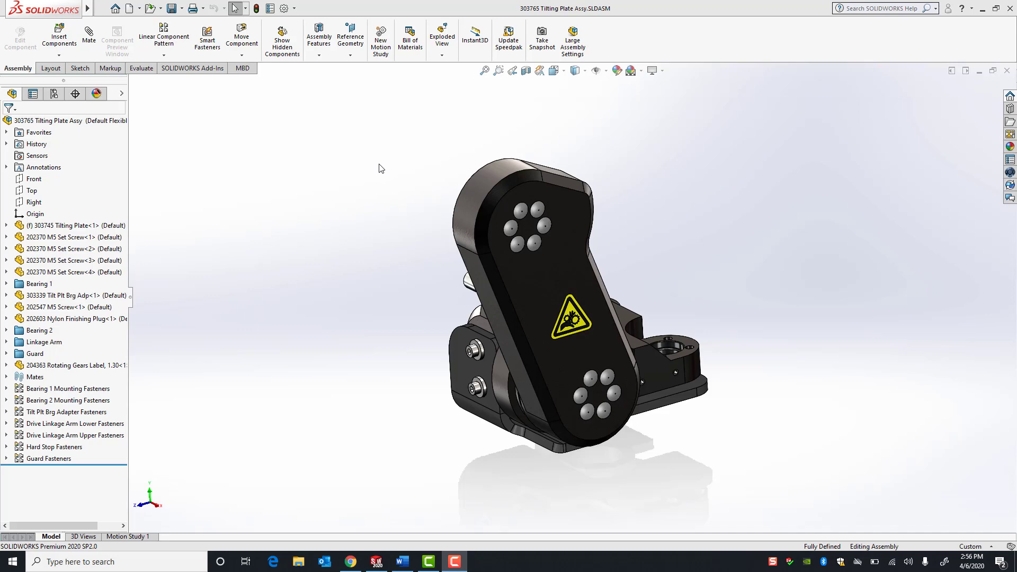
- Hide the Drive Linkage Arm plate and orbit the model slightly
right_click(473, 193)
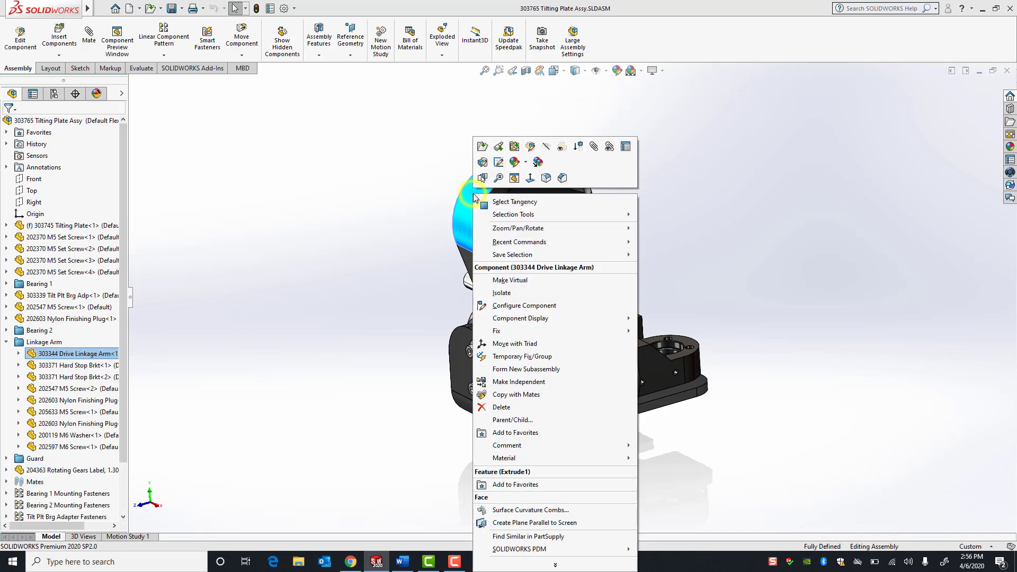
left_click(549, 148)
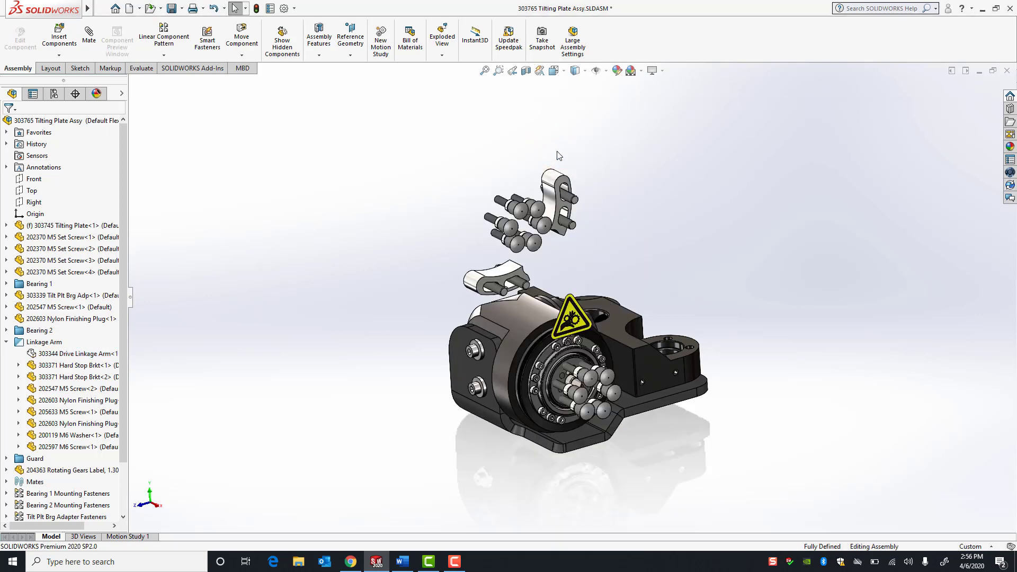
mouse_move(599, 184)
middle_mouse_down()
mouse_move(614, 174)
mouse_move(598, 191)
middle_mouse_up()
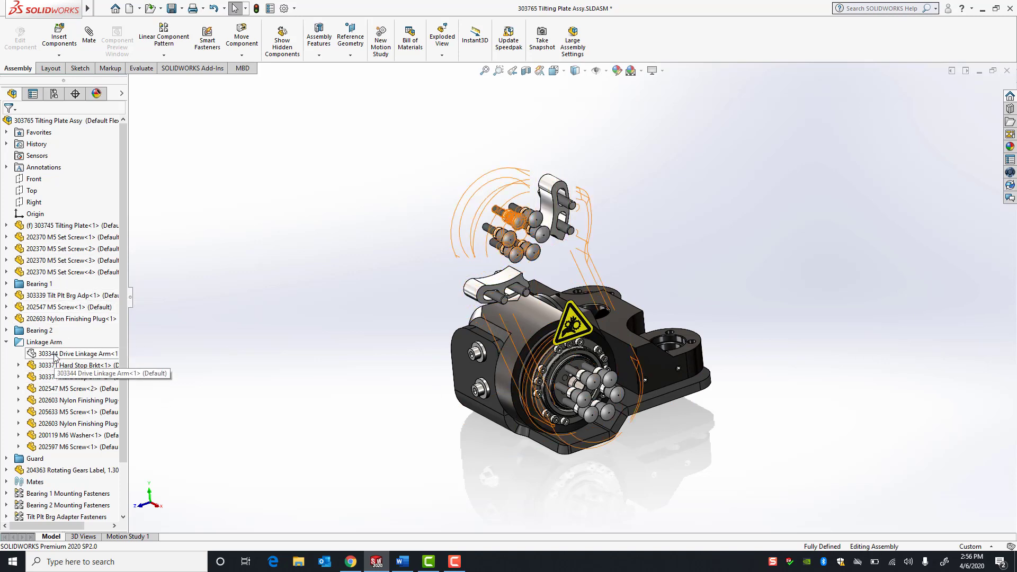
- Hide Hard Stop Brkt<2> from the FeatureManager tree
right_click(51, 382)
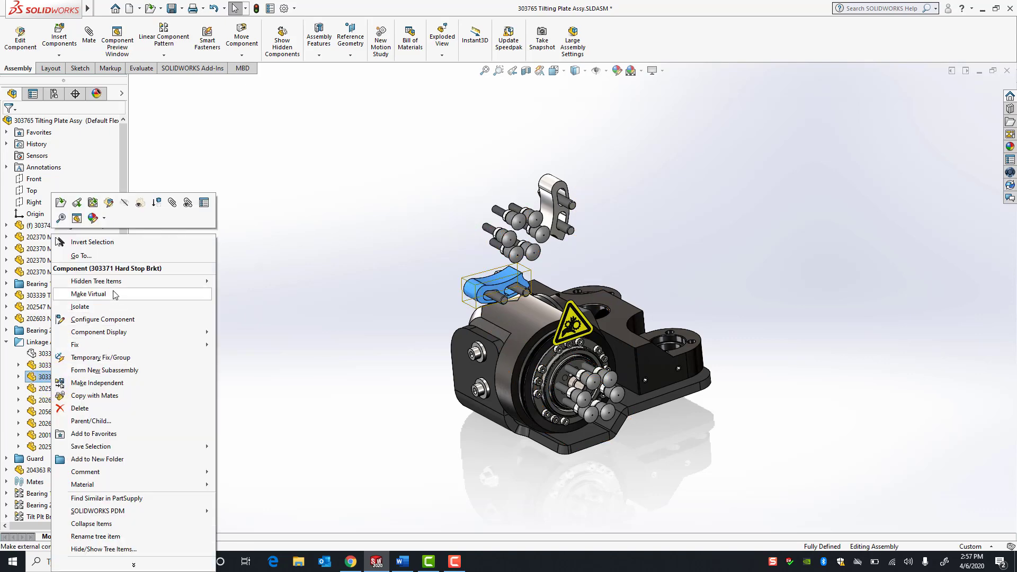
left_click(125, 207)
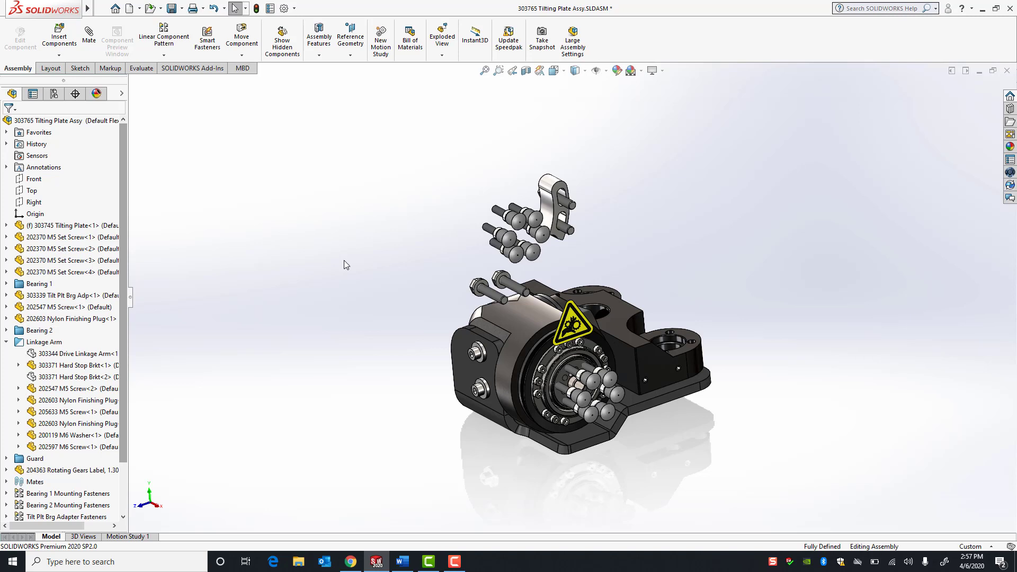
- Hide the long M5 screw, nylon finishing plugs and short screws above the base with Tab
key("Tab")
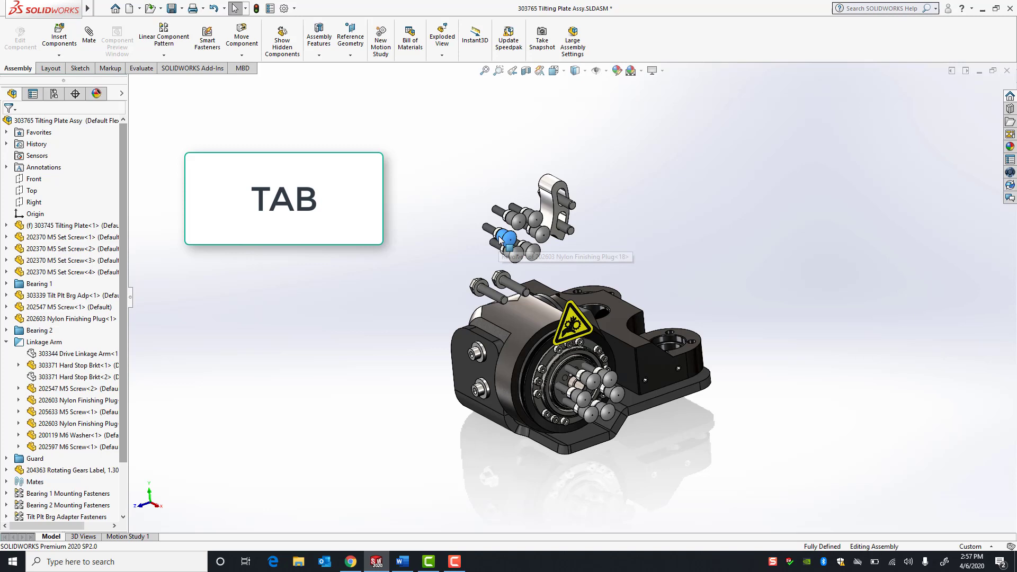
key("Tab")
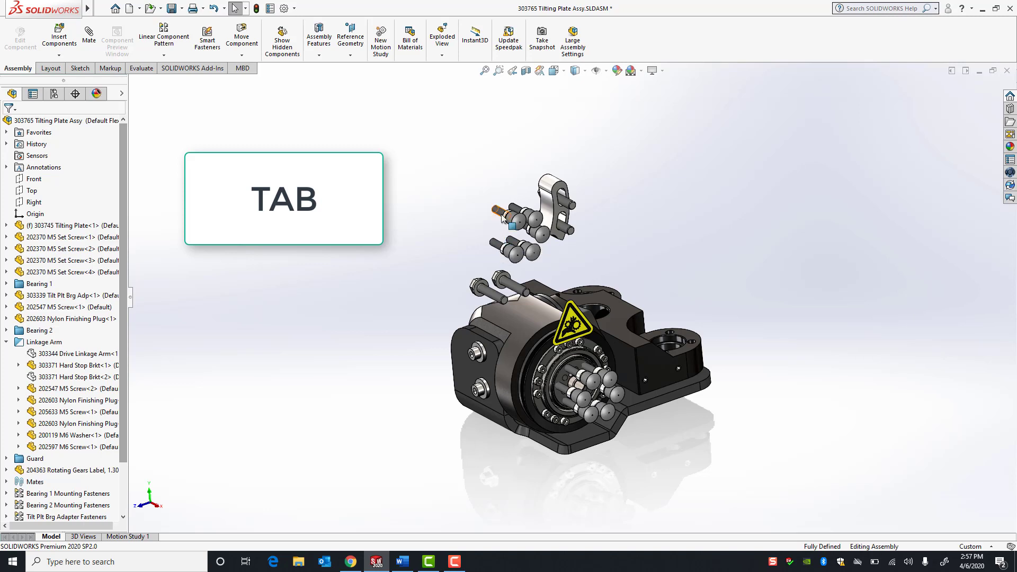
key("Tab")
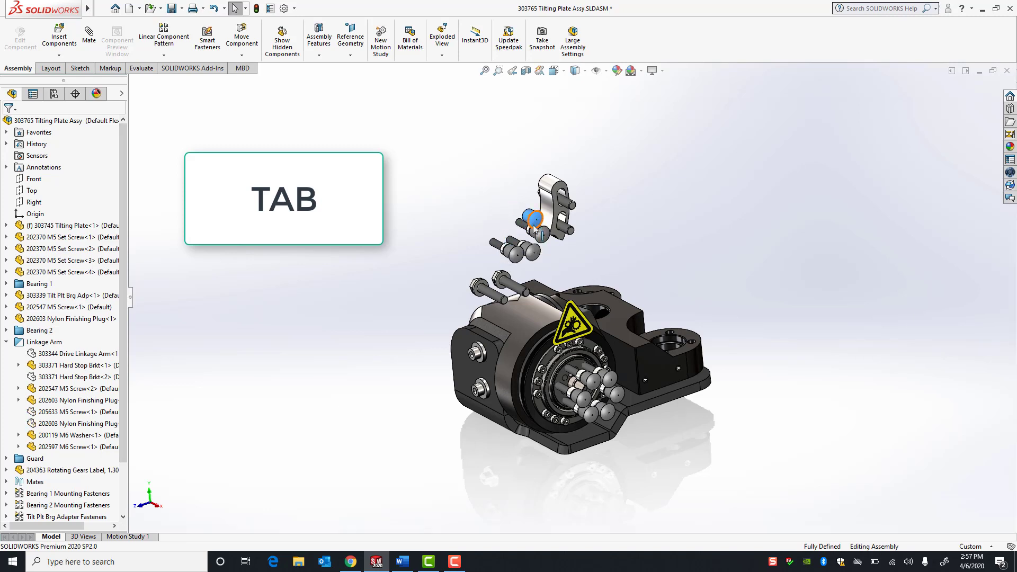
key("Tab")
key("Tab")
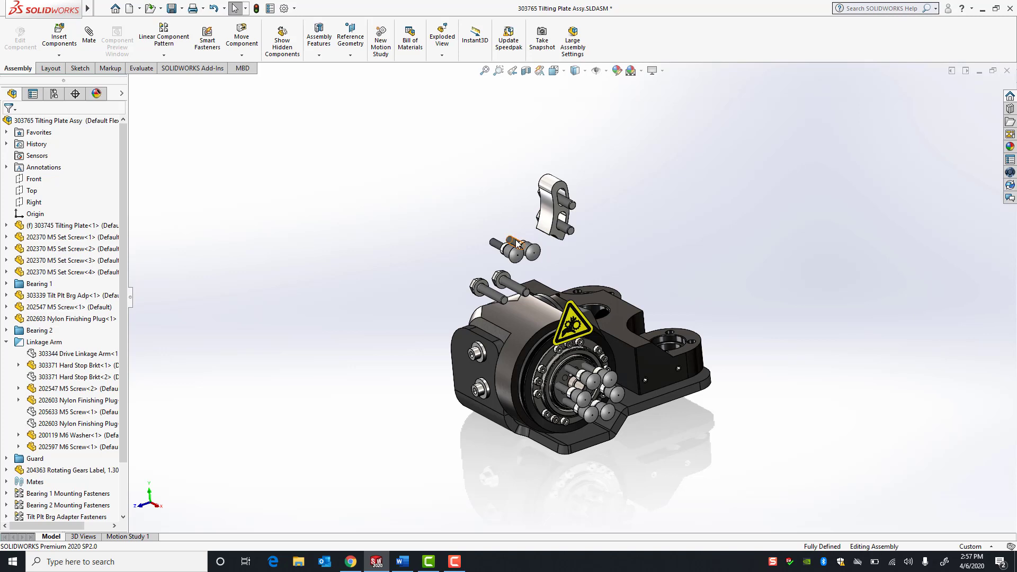
key("Tab")
key("Tab")
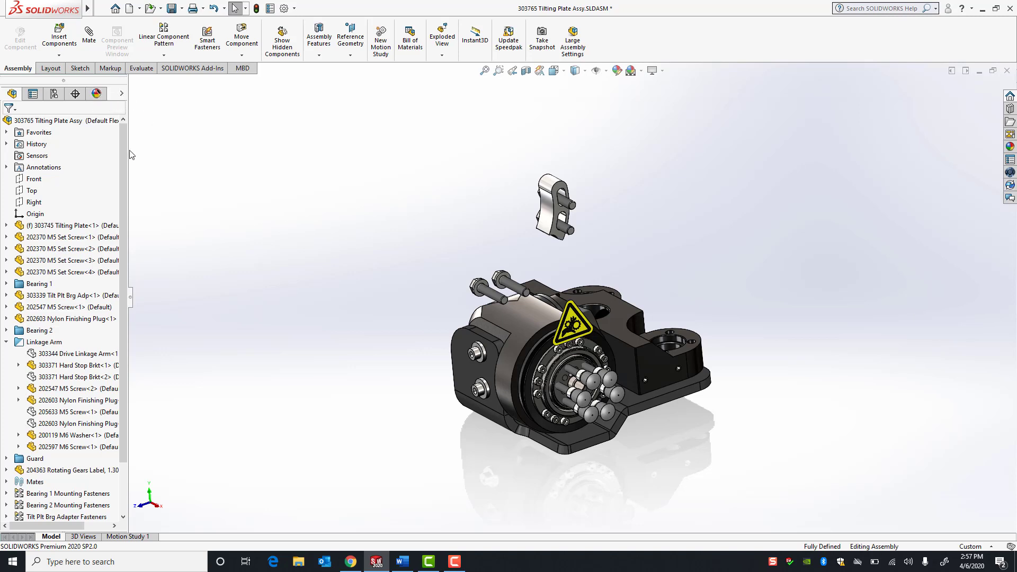
- Widen the FeatureManager panel so full names show, and expand the Display Pane beside it
left_click_drag(128, 153, 103, 153)
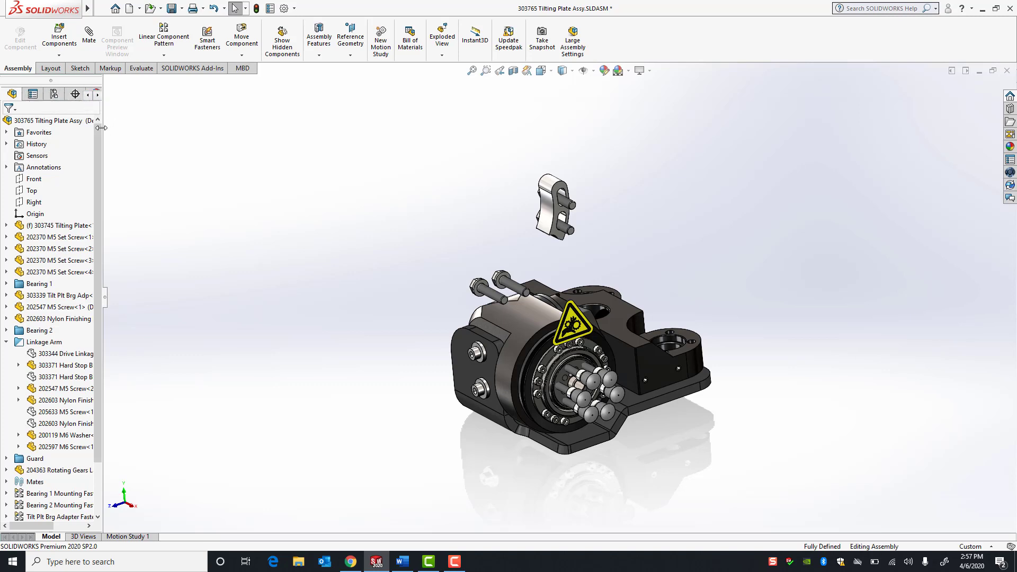
left_click_drag(102, 128, 139, 129)
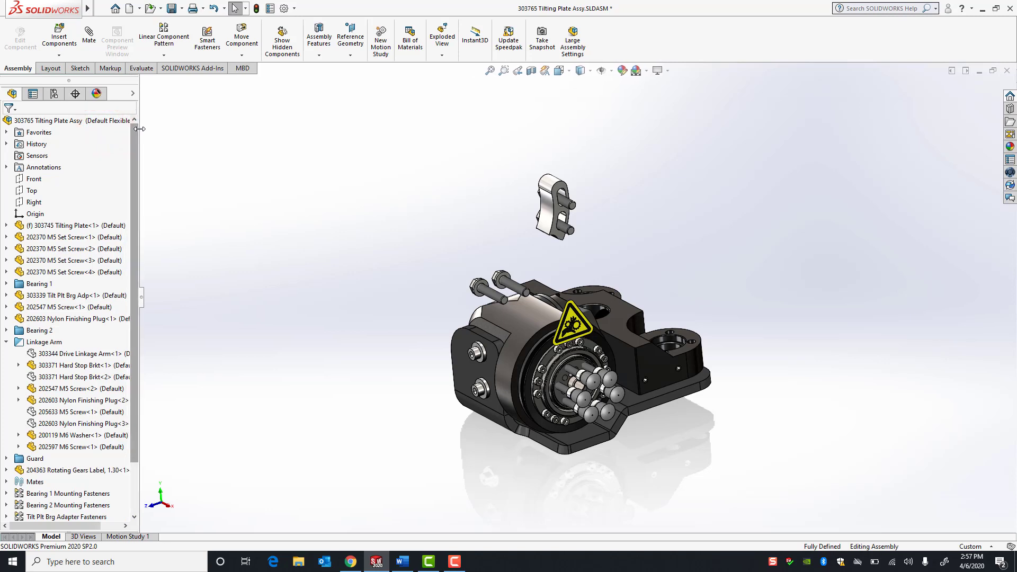
left_click(133, 94)
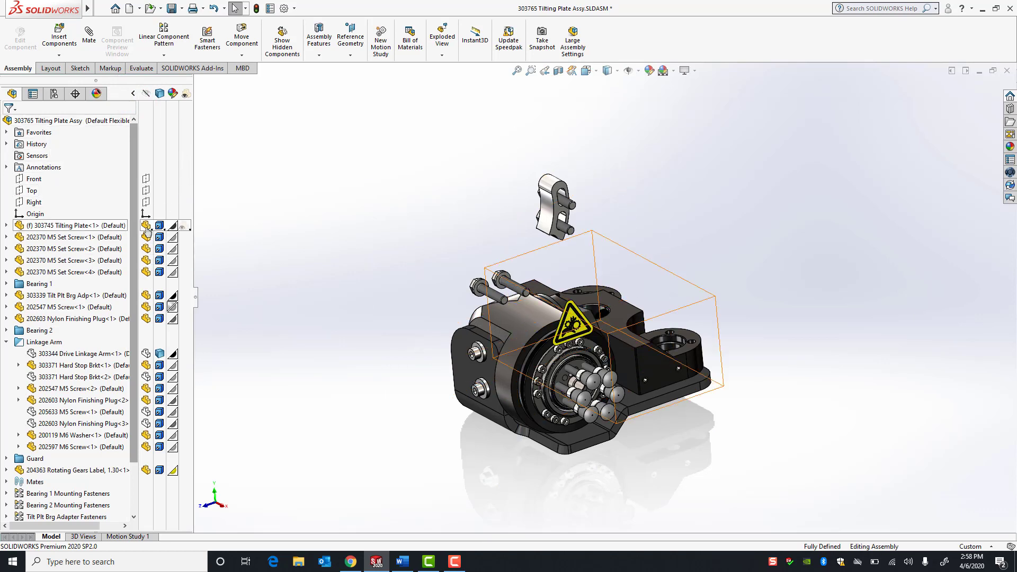
- Expand the Tilting Plate's feature list to view Cut-Extrude1's sketch, then collapse it
left_click(7, 224)
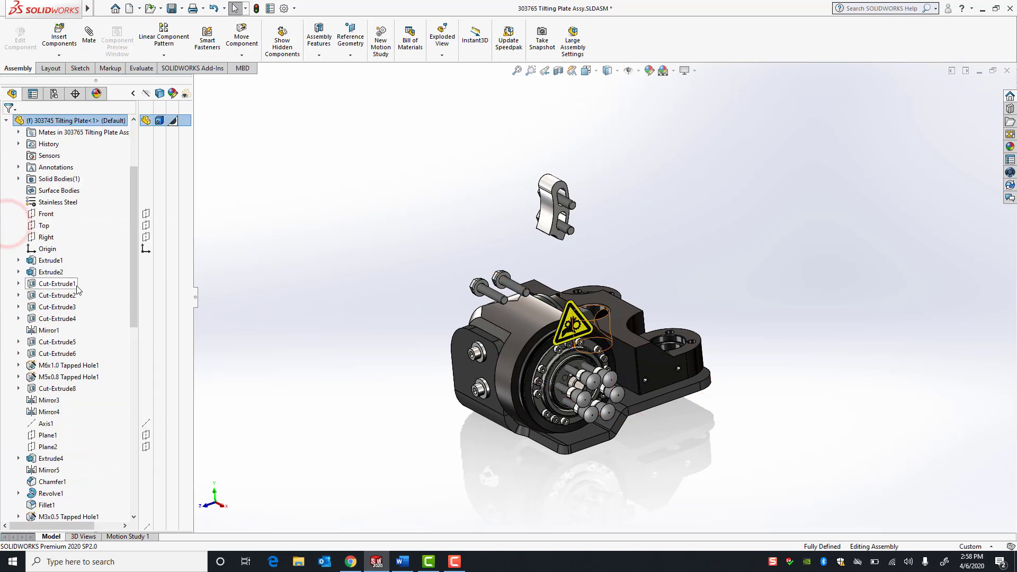
left_click(18, 283)
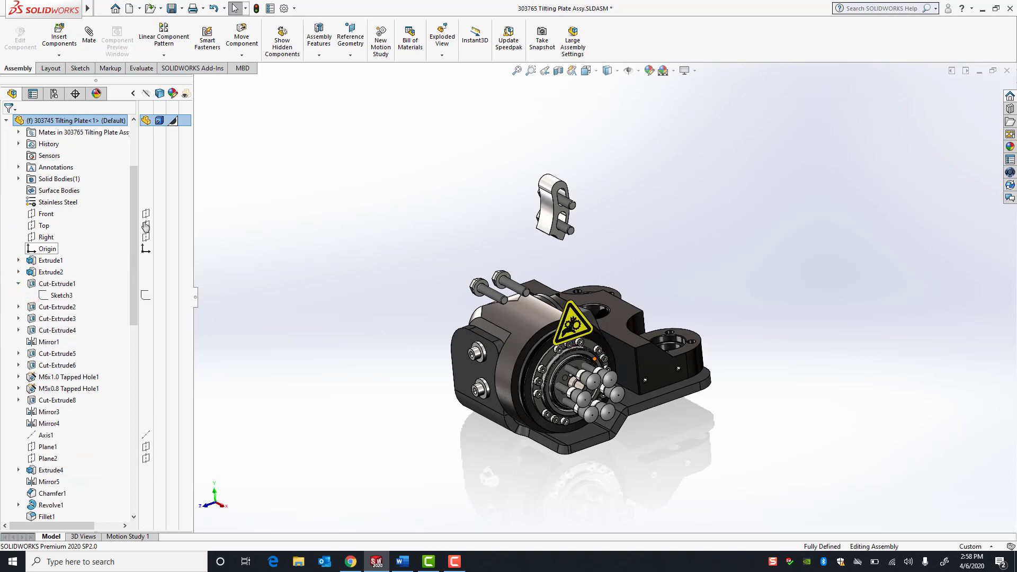
left_click(6, 120)
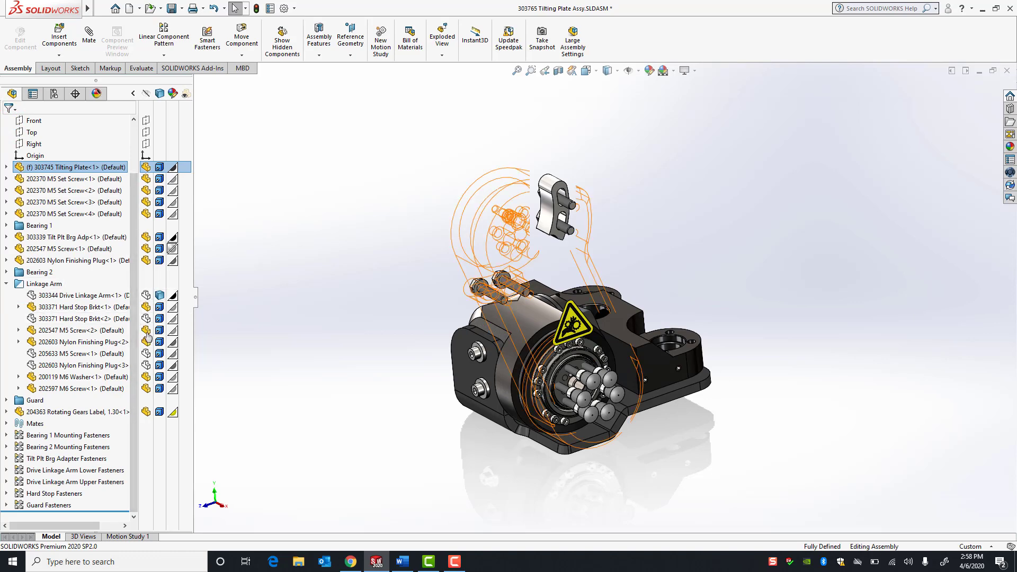
- Hide M6 Screw<1>, Rotating Gears Label, Nylon Finishing Plug<2>, M5 Screw<2> and Hard Stop Brkt<1>
left_click(146, 389)
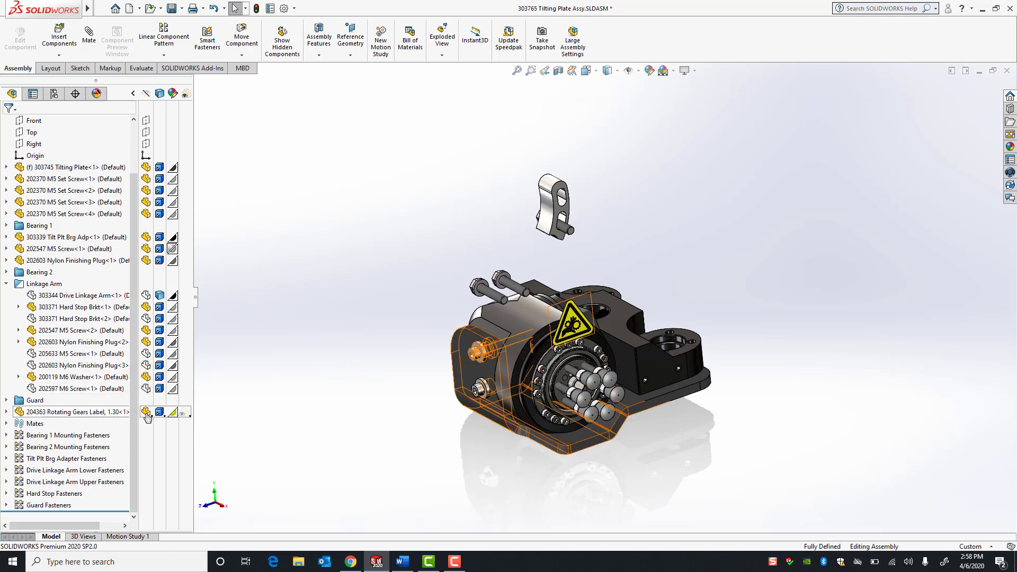
left_click(146, 412)
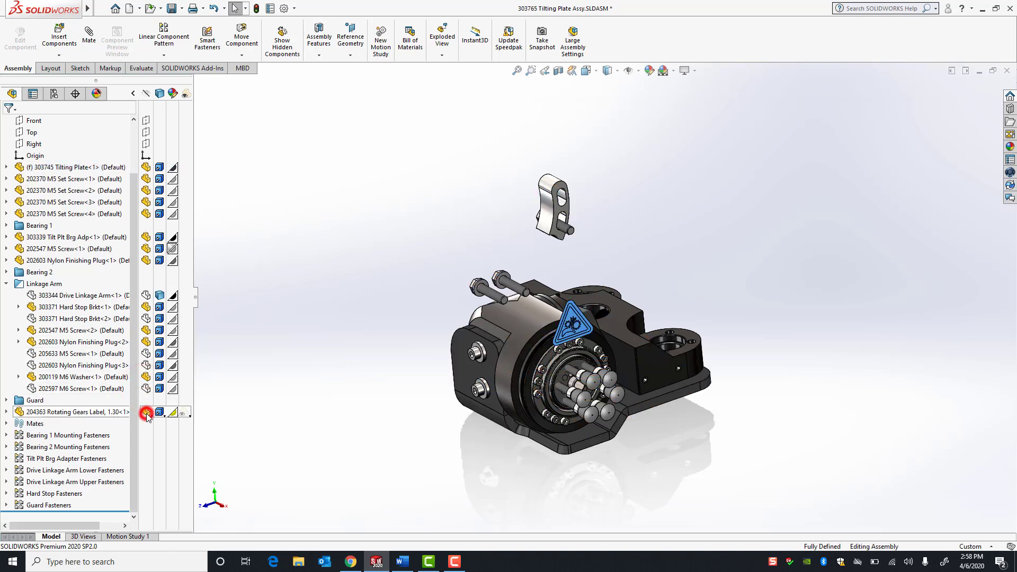
left_click(146, 342)
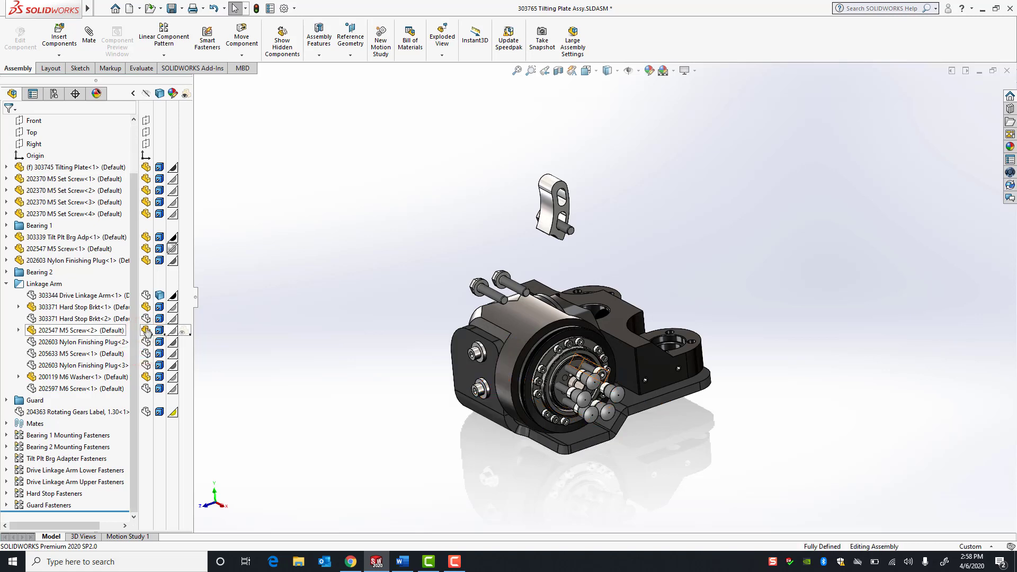
left_click(147, 331)
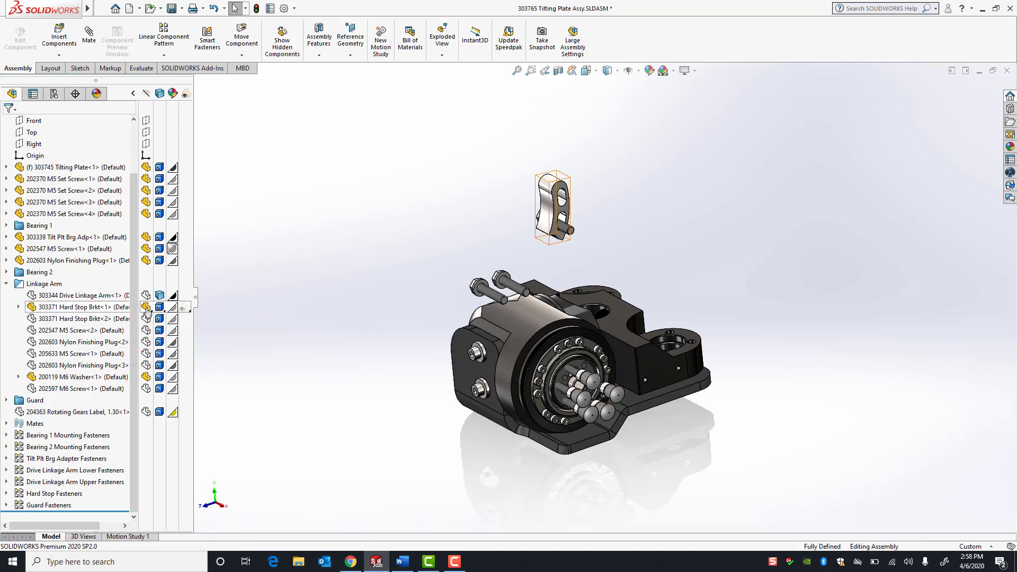
left_click(146, 308)
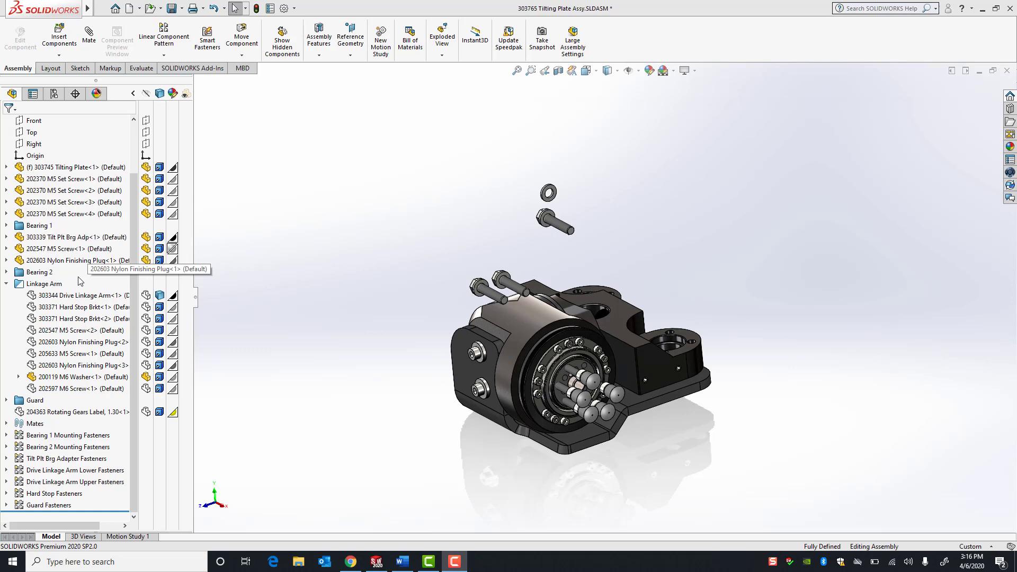
- Show the Drive Linkage Arm again from the tree and clear the selection
right_click(73, 299)
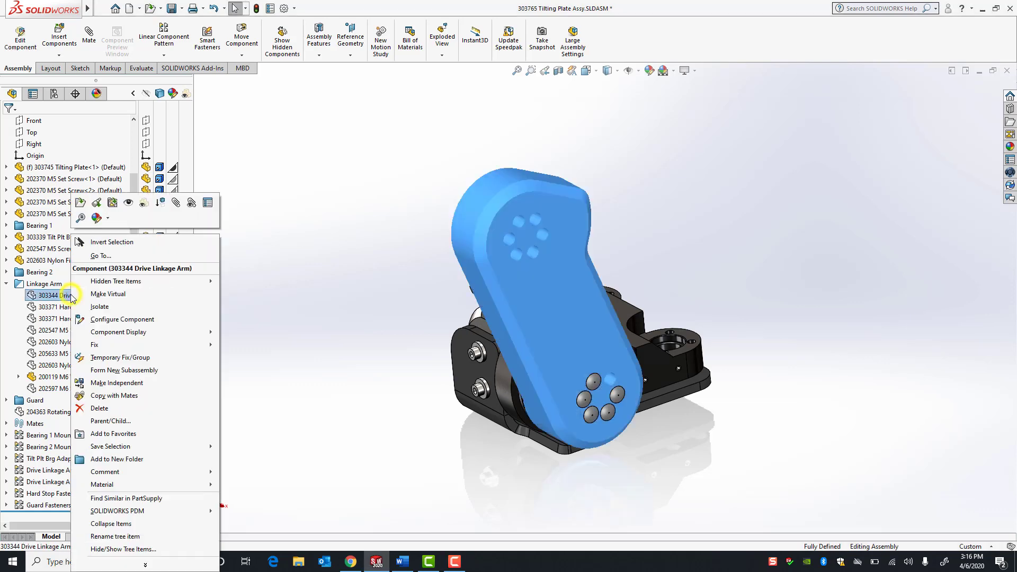
left_click(128, 203)
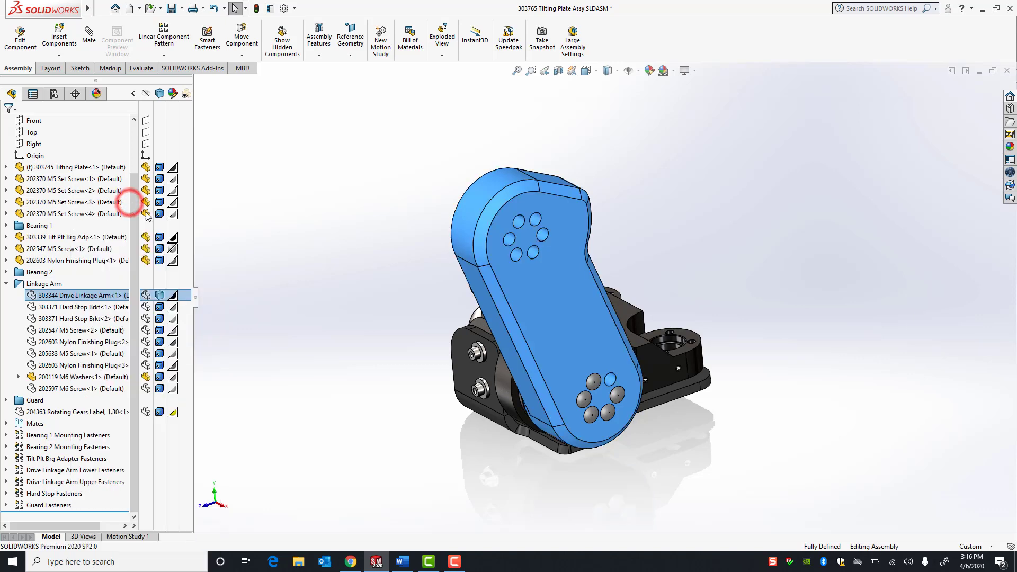
left_click(337, 272)
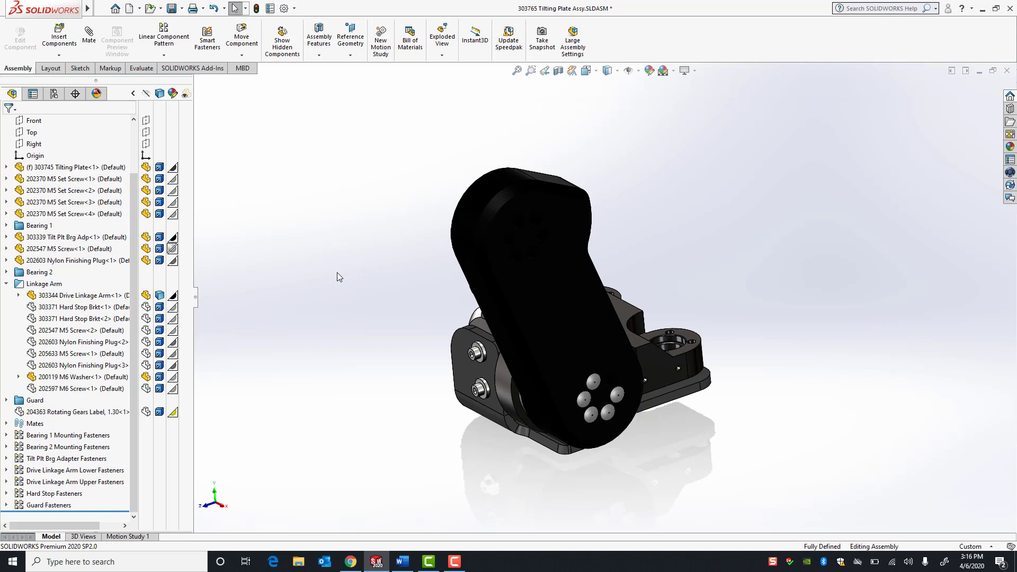
- Reveal the hidden screws in the arm's empty holes with Shift+Tab, orbiting to check both sides
middle_click_drag(346, 278, 425, 338)
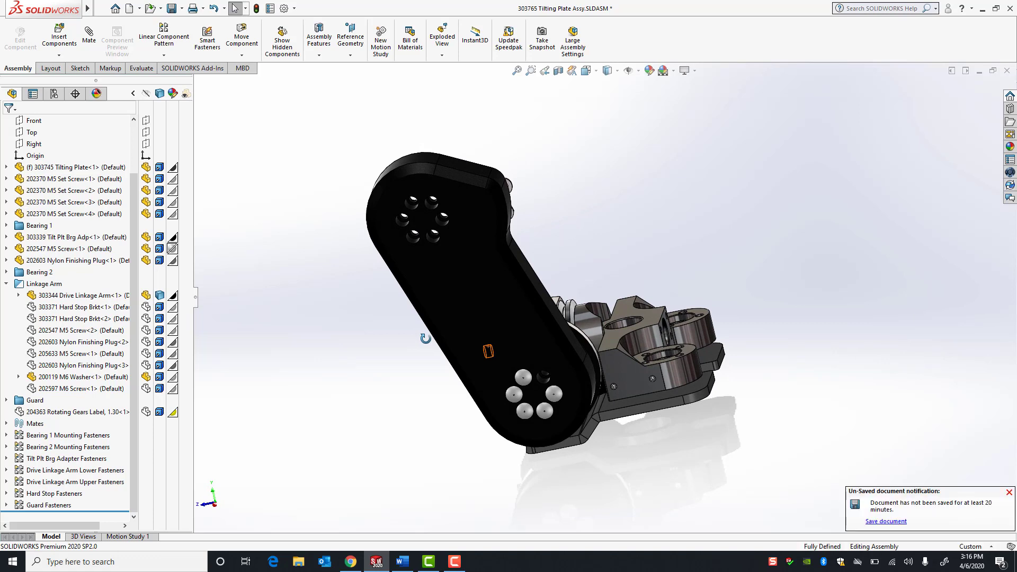
key("shift+Tab")
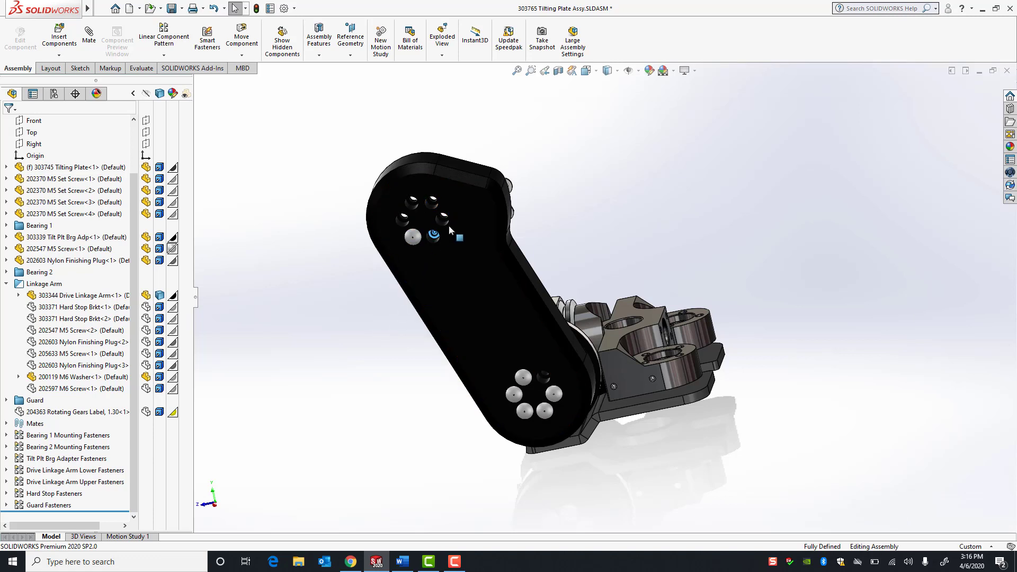
left_click(441, 210)
key("shift+Tab")
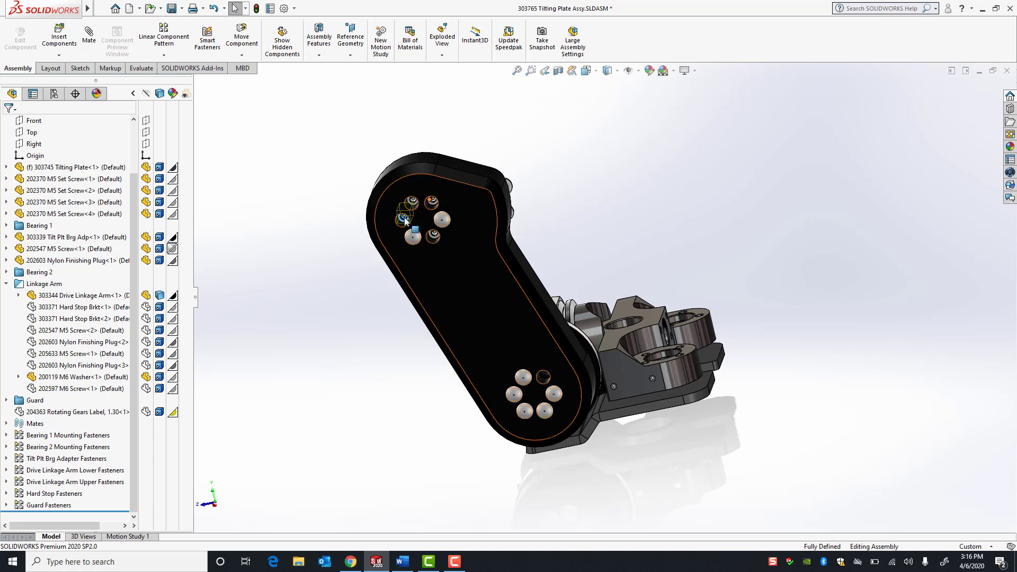
key("shift+Tab")
key("shift+Tab")
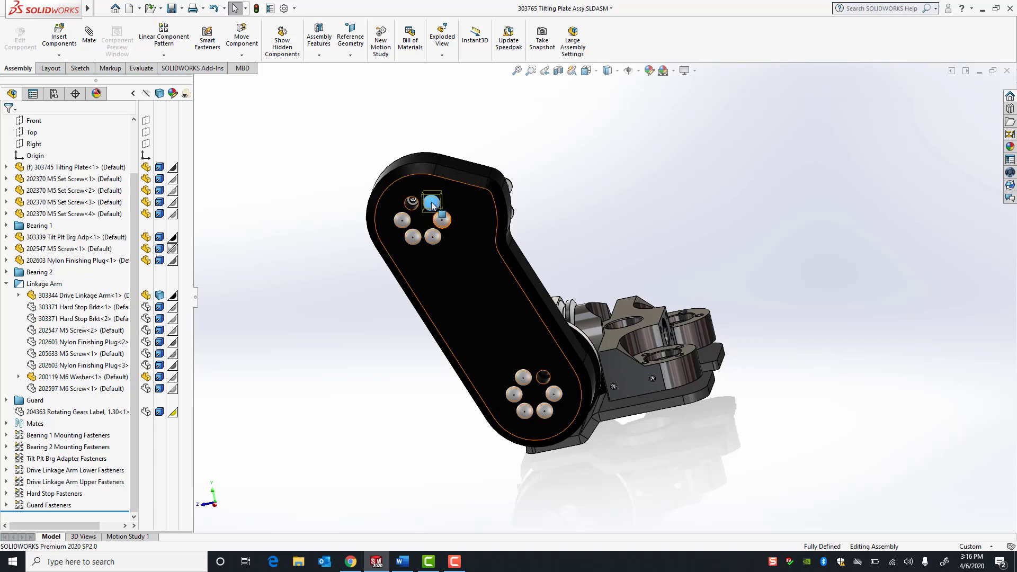
key("shift+Tab")
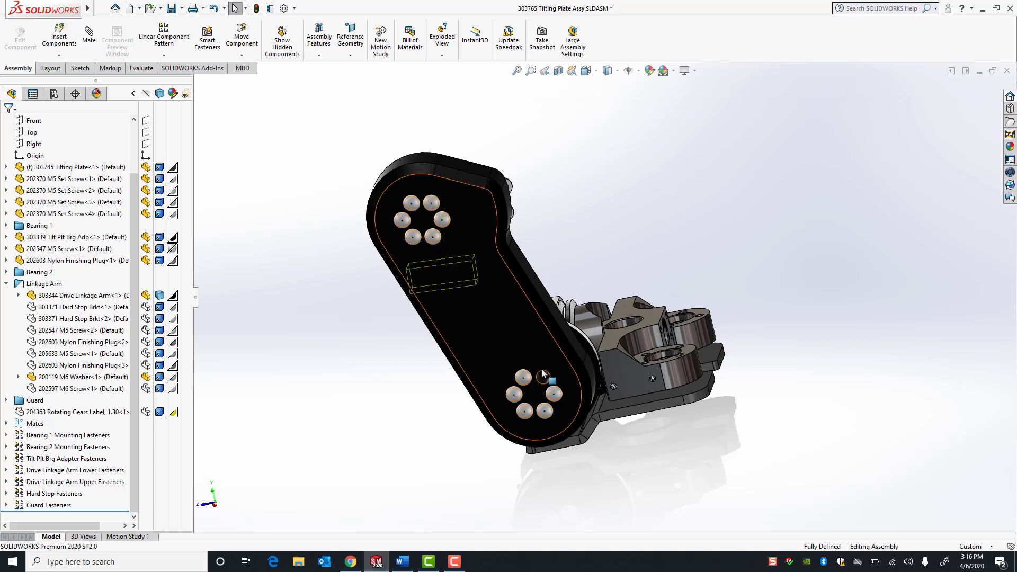
key("shift+Tab")
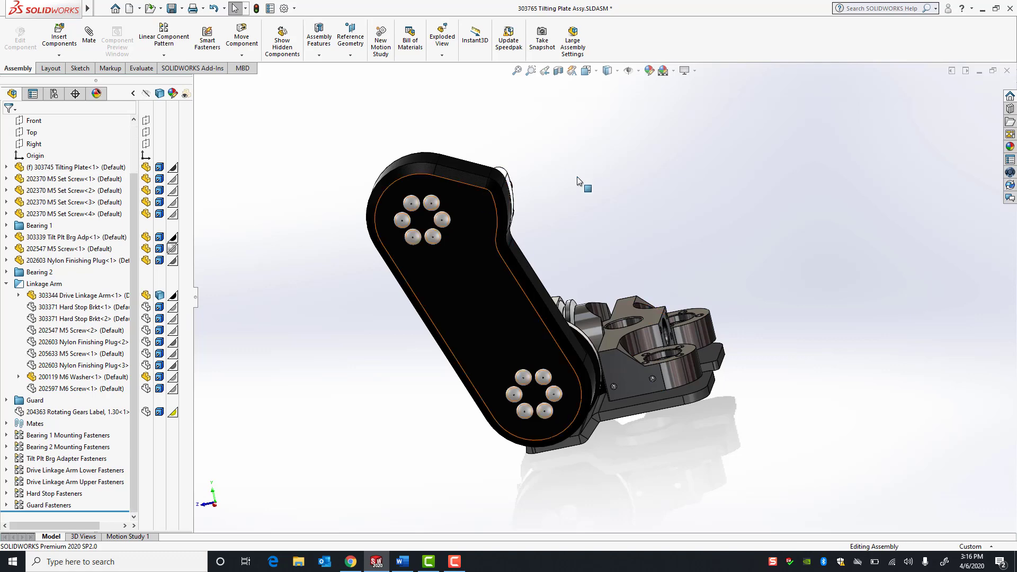
middle_click_drag(588, 159, 669, 264)
scroll(641, 191, "up", 5)
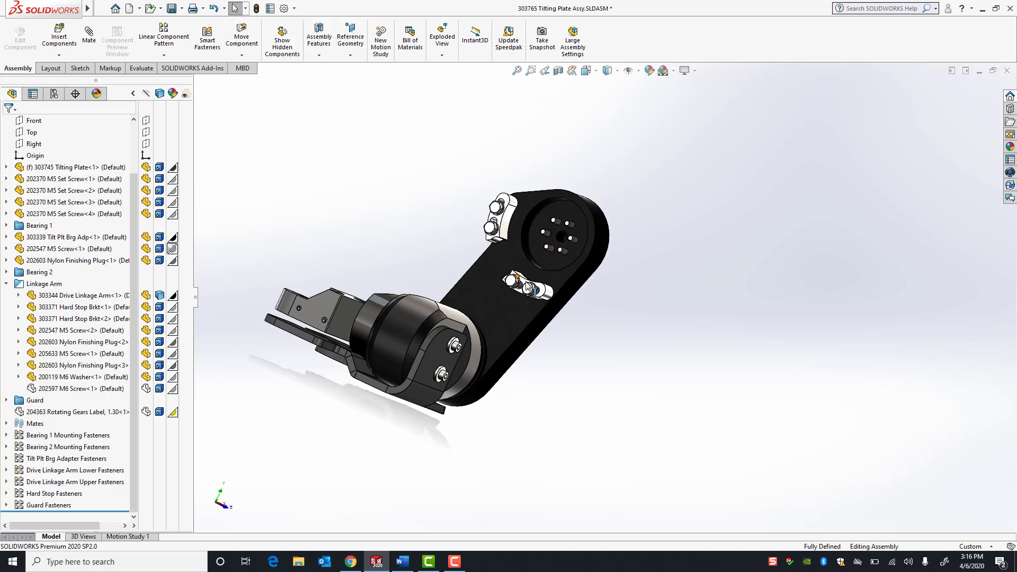
- Temporarily hide the drive linkage arm with Tab to look behind it, then show it again
left_click(529, 288)
key("Tab")
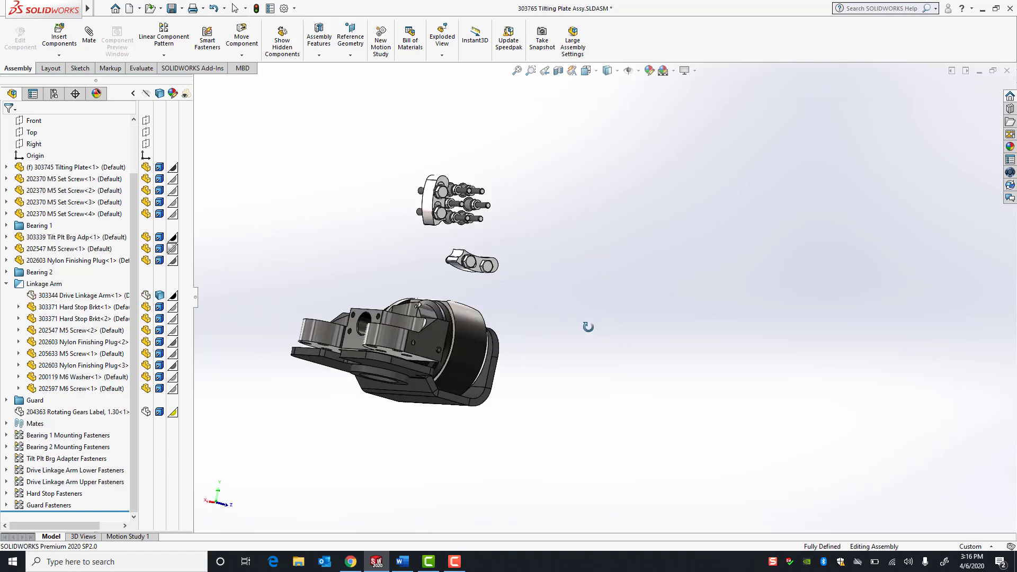
middle_click_drag(588, 327, 555, 253)
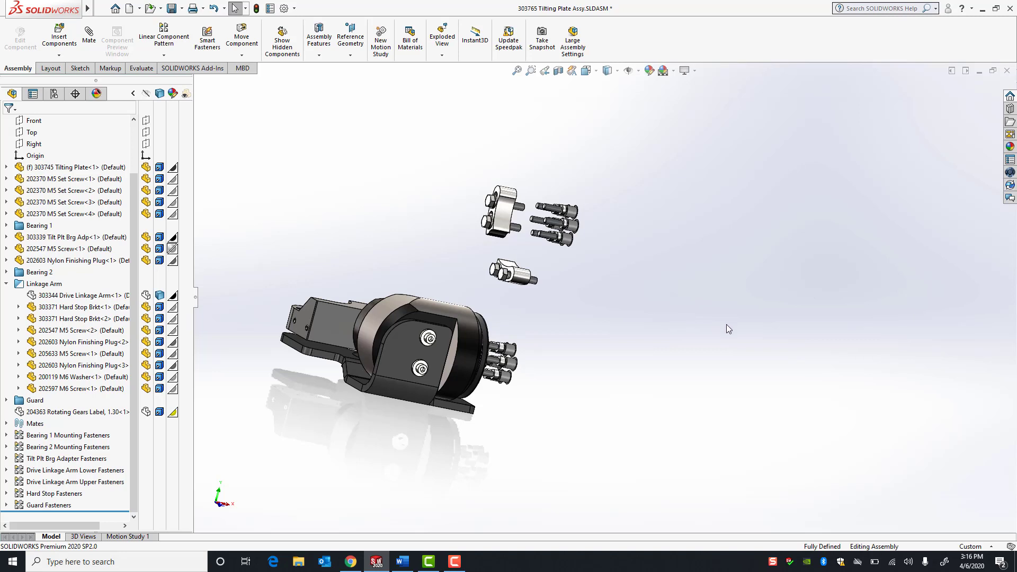
key("shift+Tab")
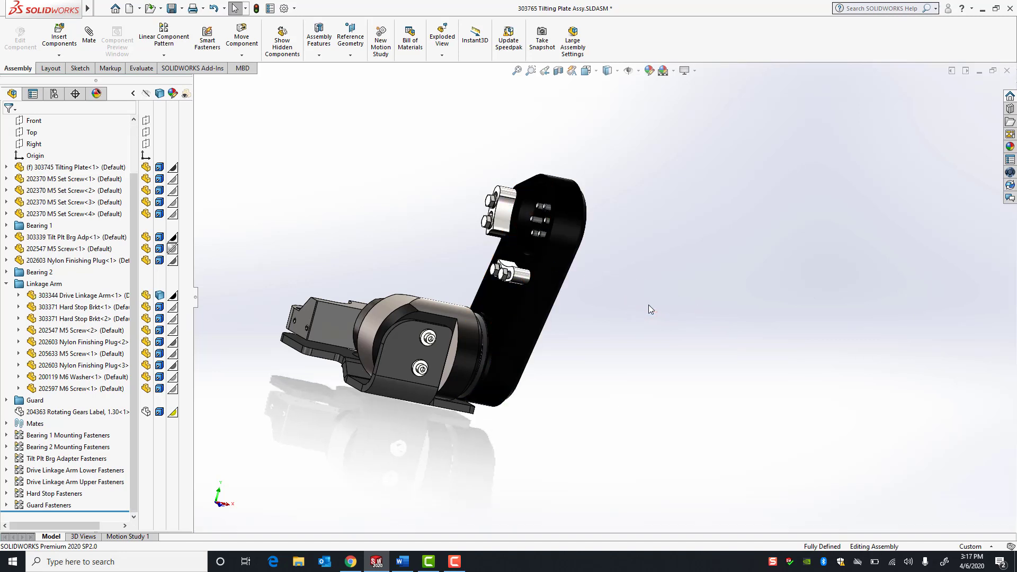
middle_click_drag(509, 407, 318, 395)
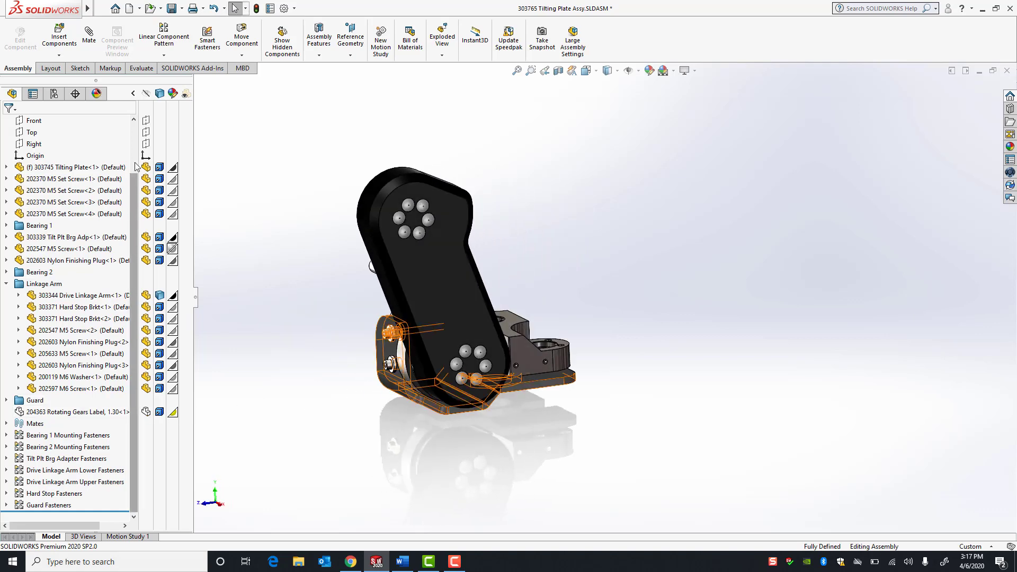
- Show the Rotating Gears Label from the Display Pane and fit the whole assembly in view
left_click(146, 412)
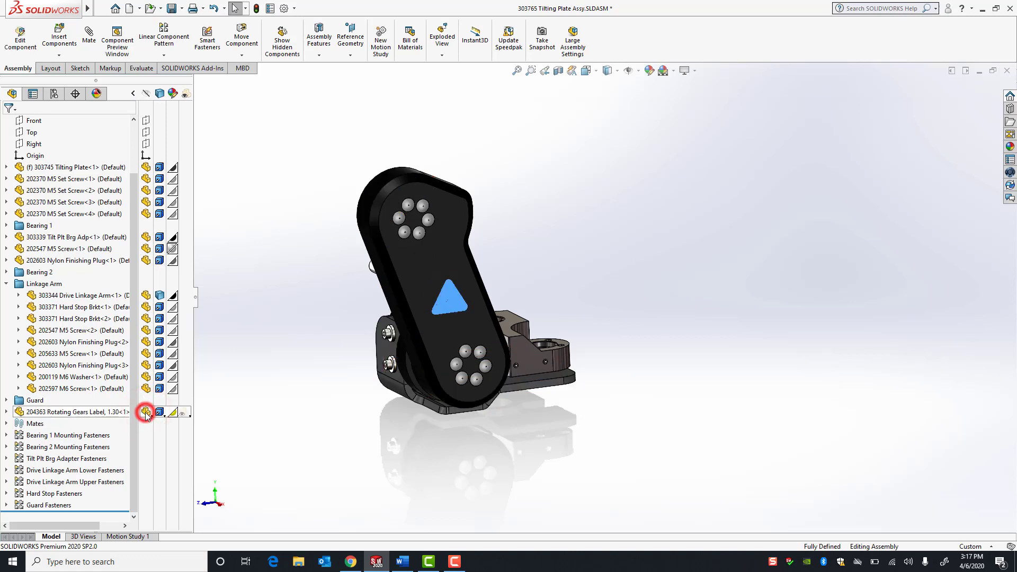
left_click(321, 369)
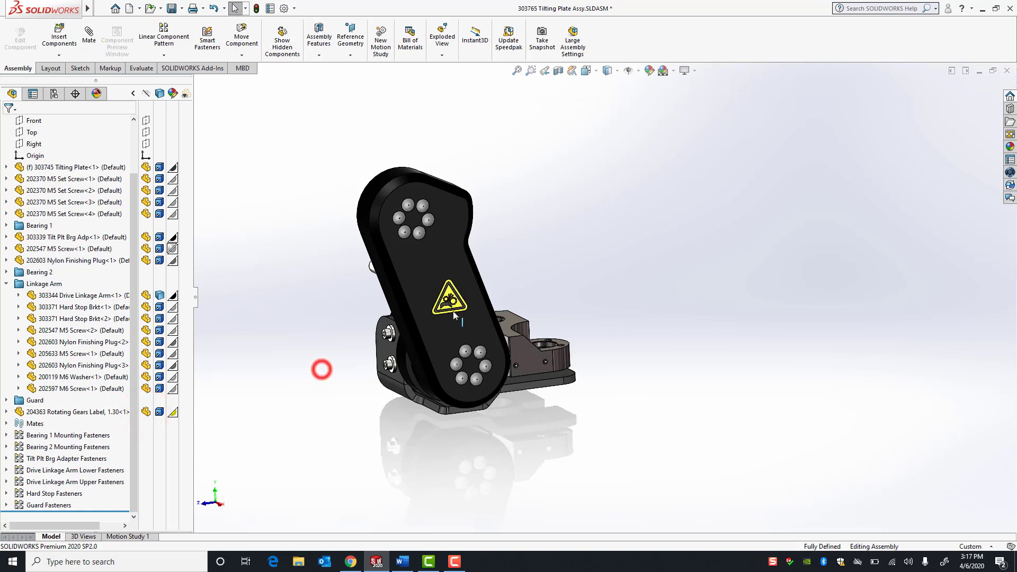
scroll(453, 314, "down", 5)
left_click(145, 412)
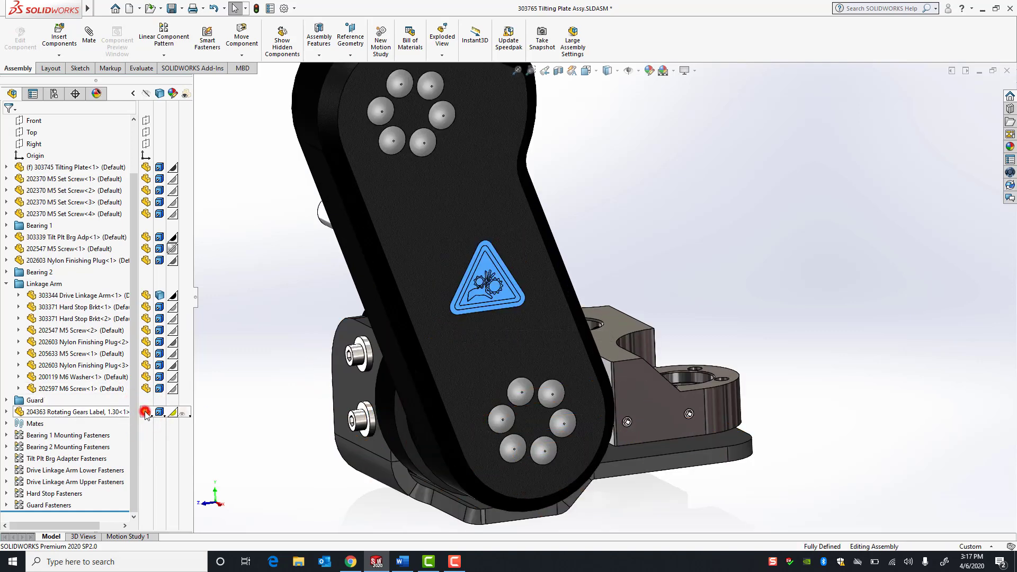
left_click(146, 413)
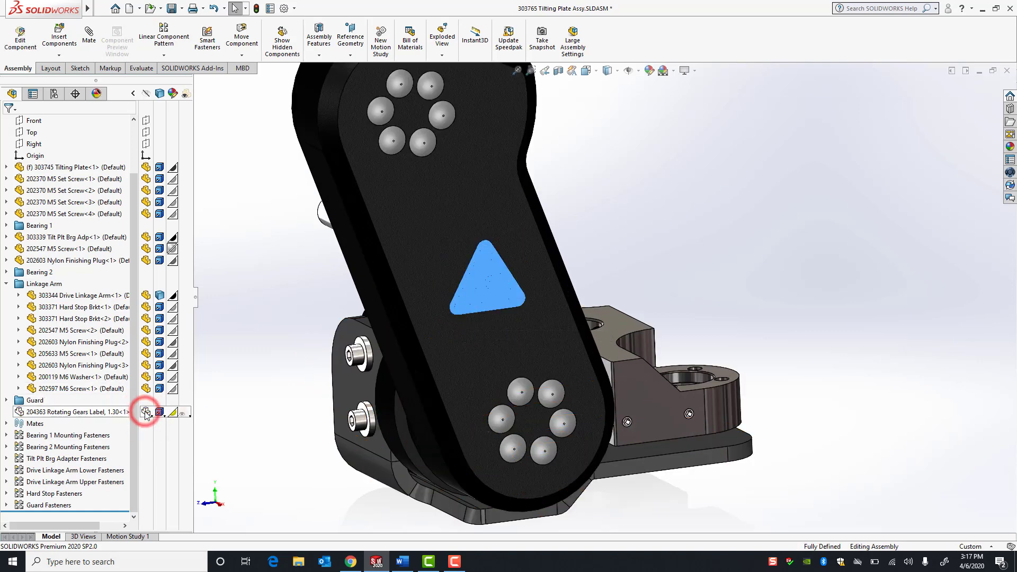
left_click(267, 311)
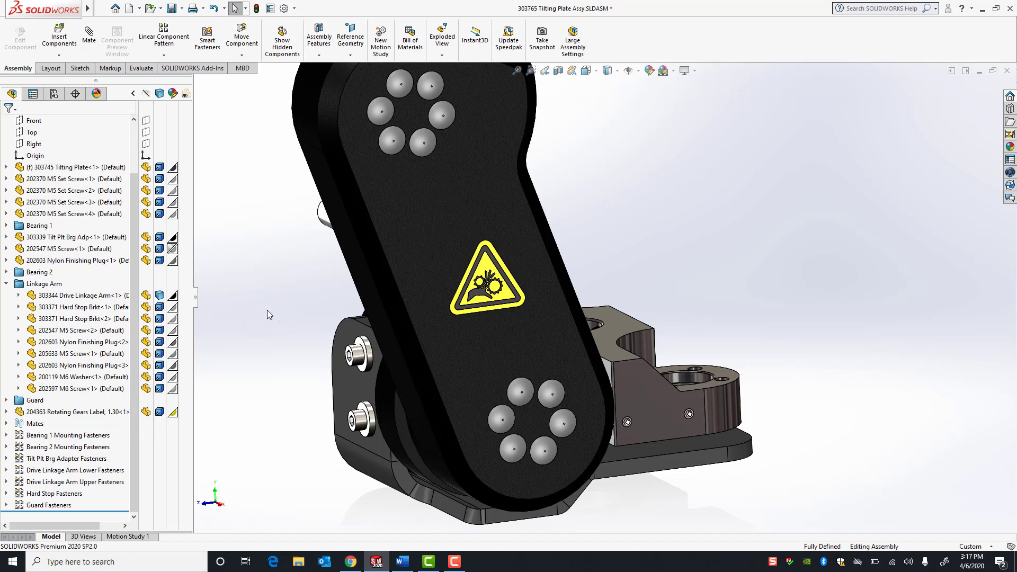
key("f")
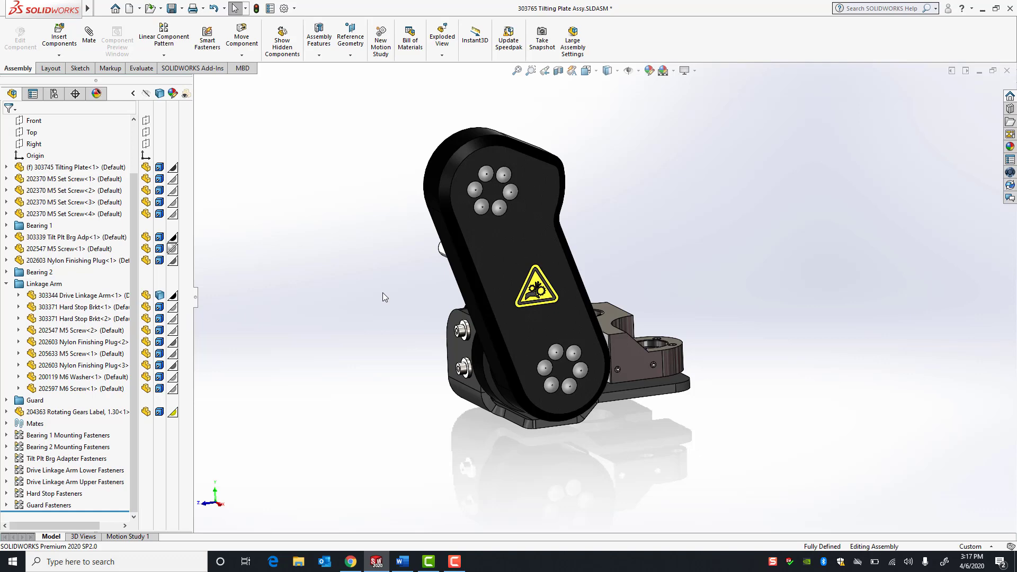
- Hide the drive linkage arm, tilting plate, bearing adapter, outer race and warning label with Tab
left_click(493, 249)
key("Tab")
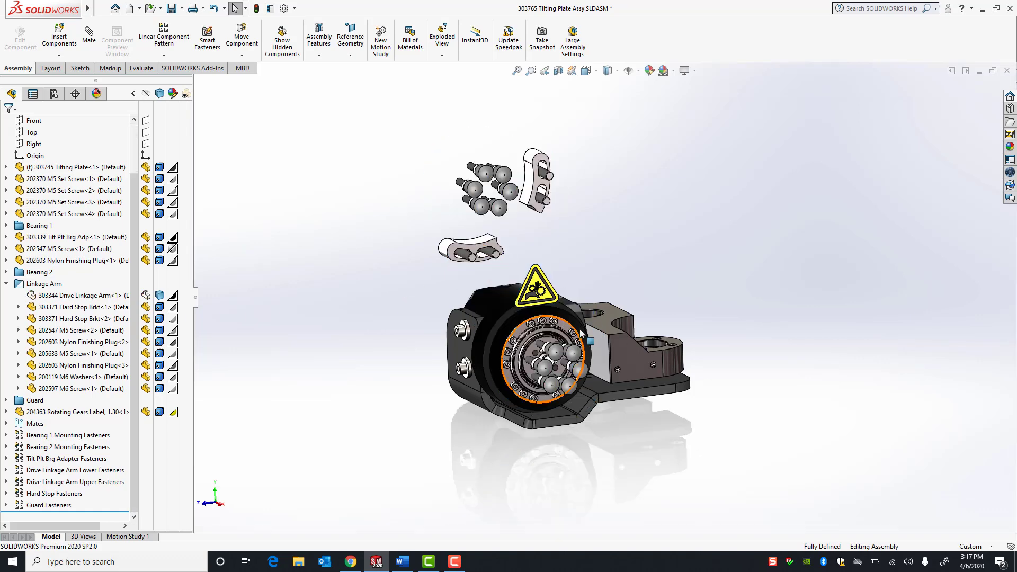
left_click(581, 332)
key("Tab")
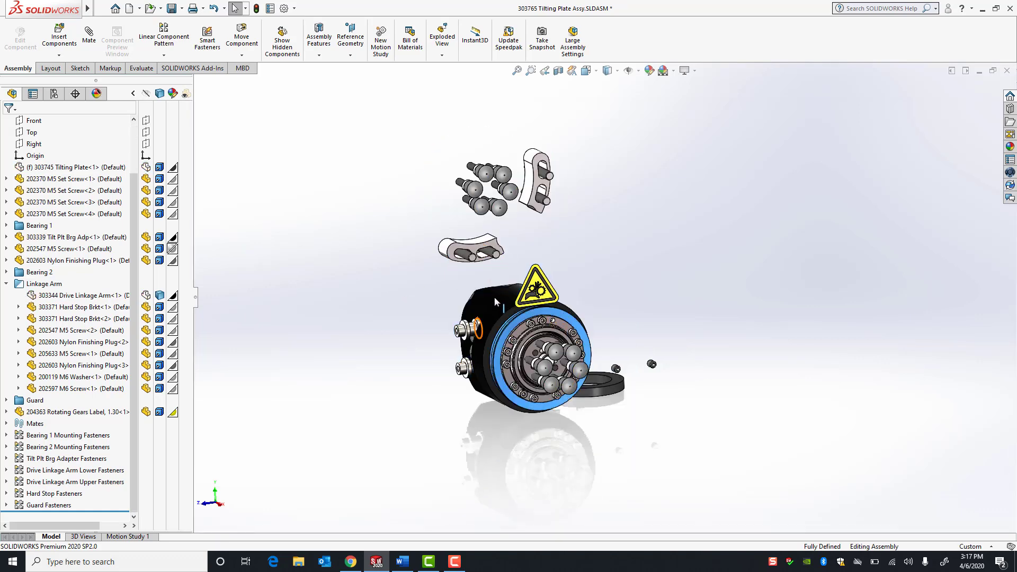
left_click(495, 302)
key("Tab")
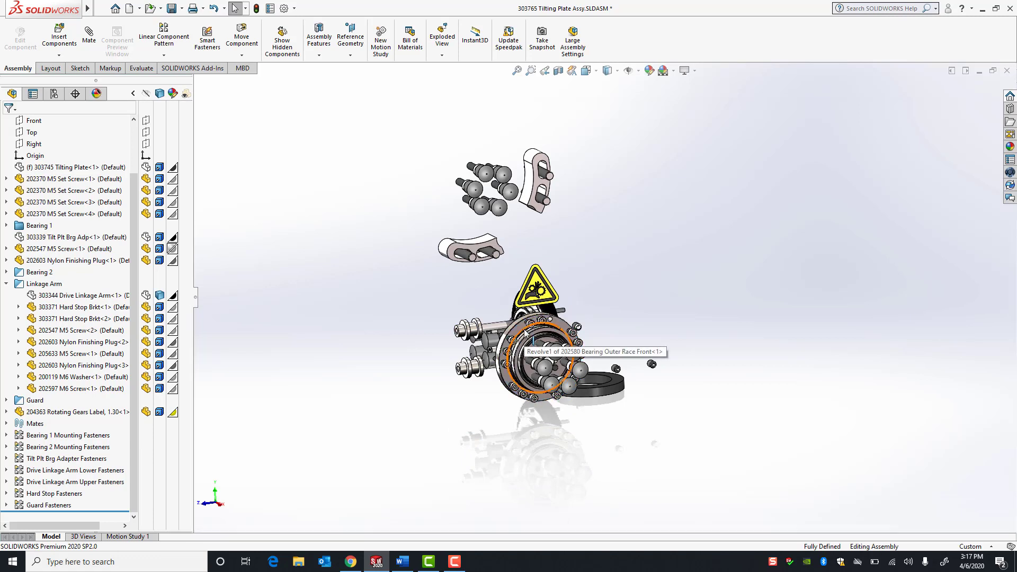
left_click(526, 335)
key("Tab")
left_click(536, 286)
key("Tab")
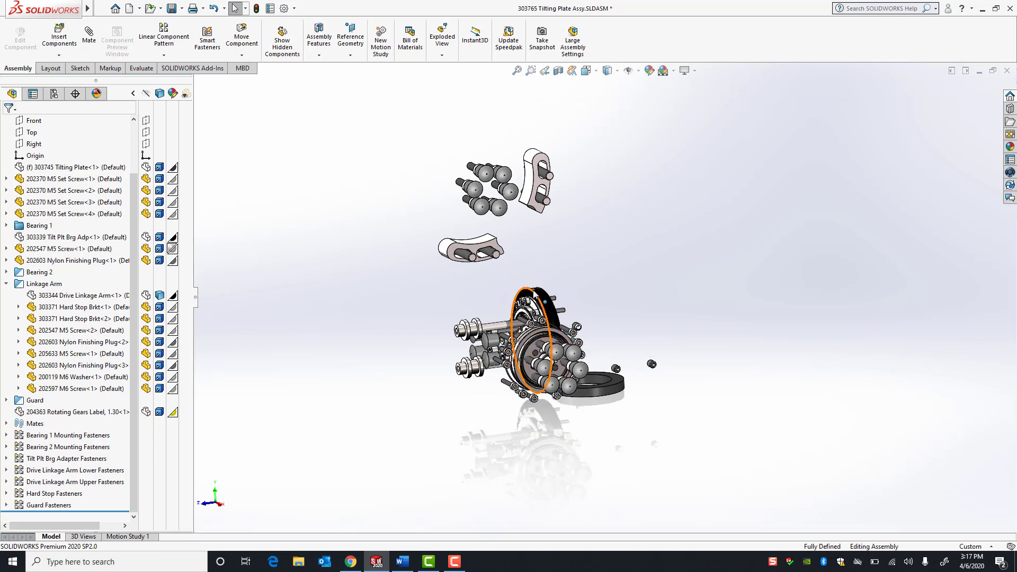
- In Show Hidden Components, toggle the arm, tilting plate, Pierce Guard, washer, label and bearing ring
left_click(283, 46)
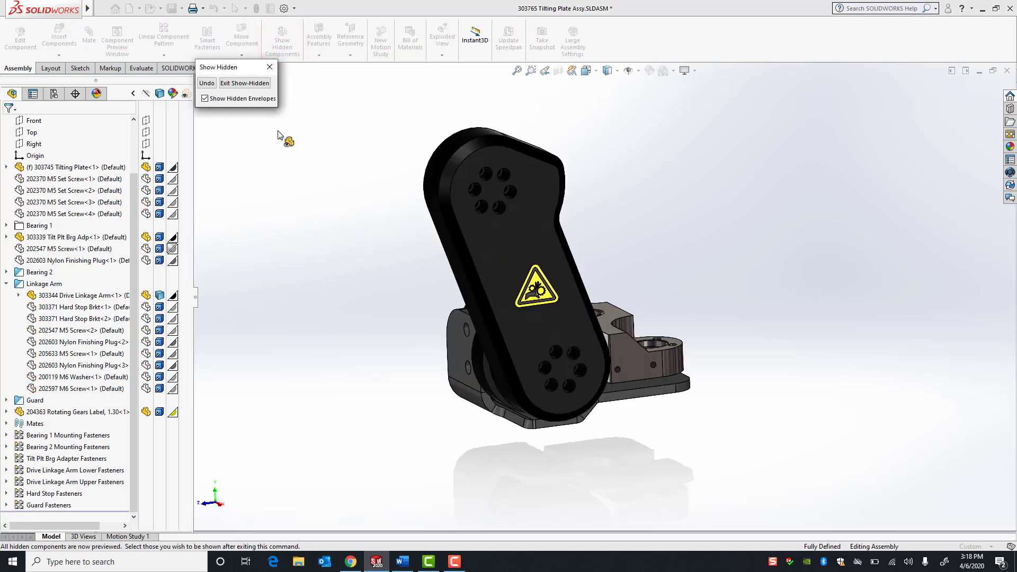
mouse_move(702, 250)
middle_mouse_down()
mouse_move(470, 236)
mouse_move(643, 259)
mouse_move(679, 235)
mouse_move(704, 239)
middle_mouse_up()
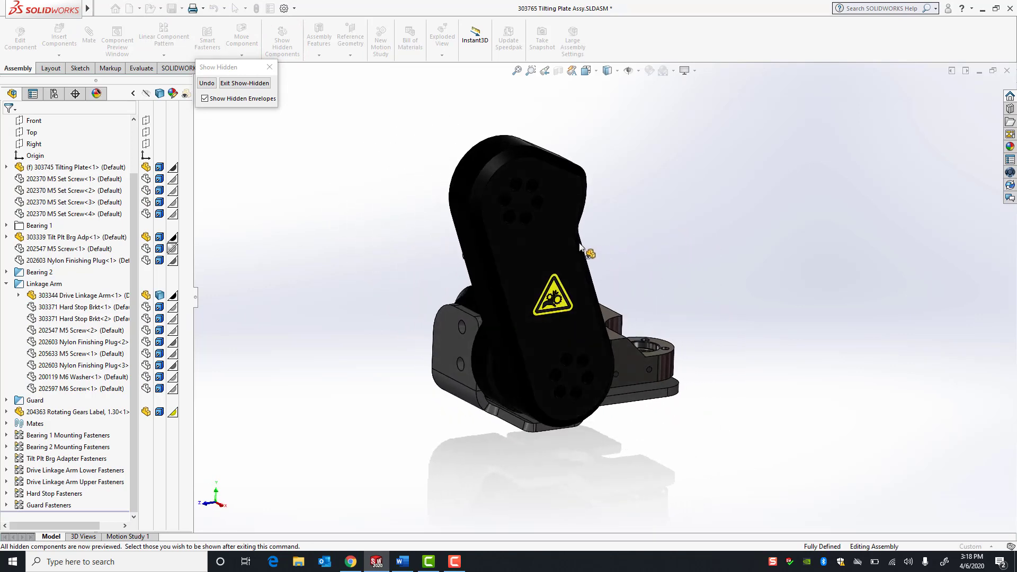
left_click(531, 234)
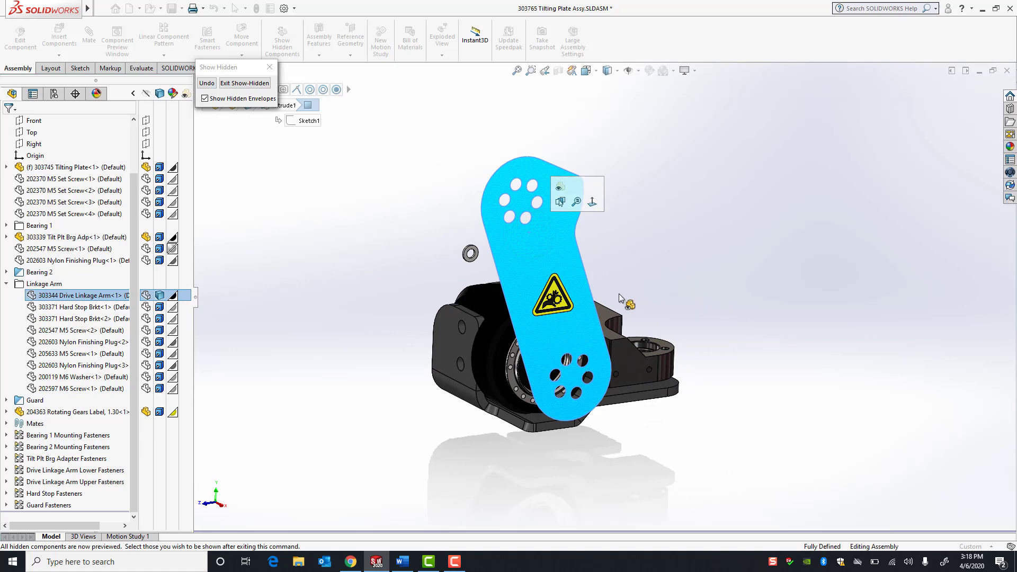
left_click(593, 317)
left_click(630, 360)
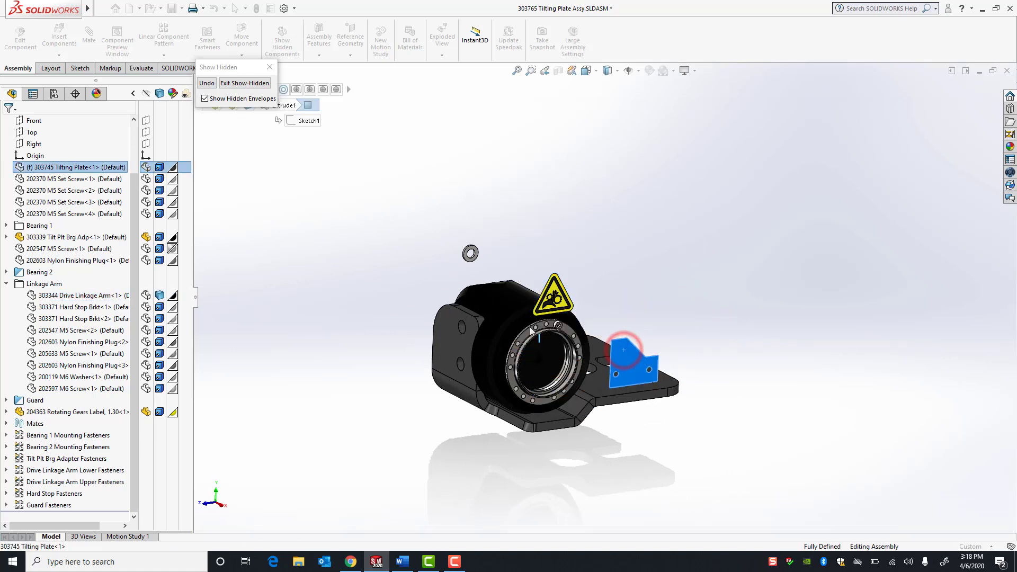
left_click(508, 309)
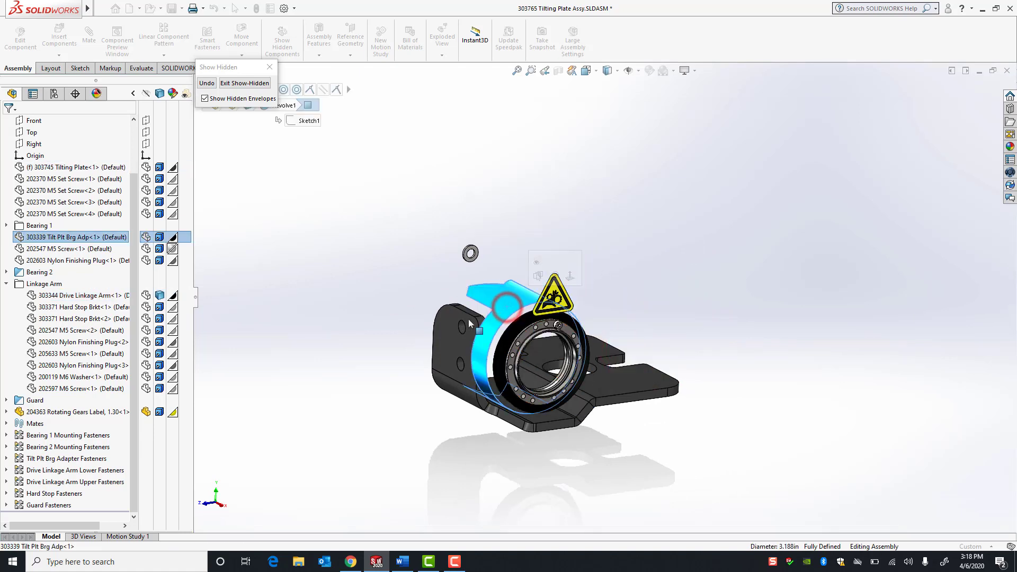
left_click(513, 338)
left_click(471, 255)
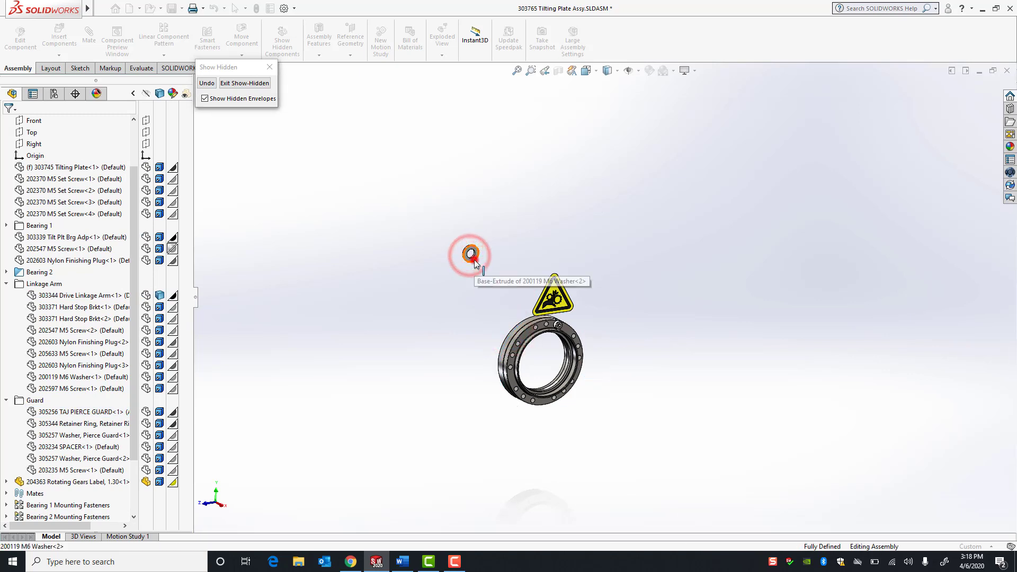
left_click(546, 298)
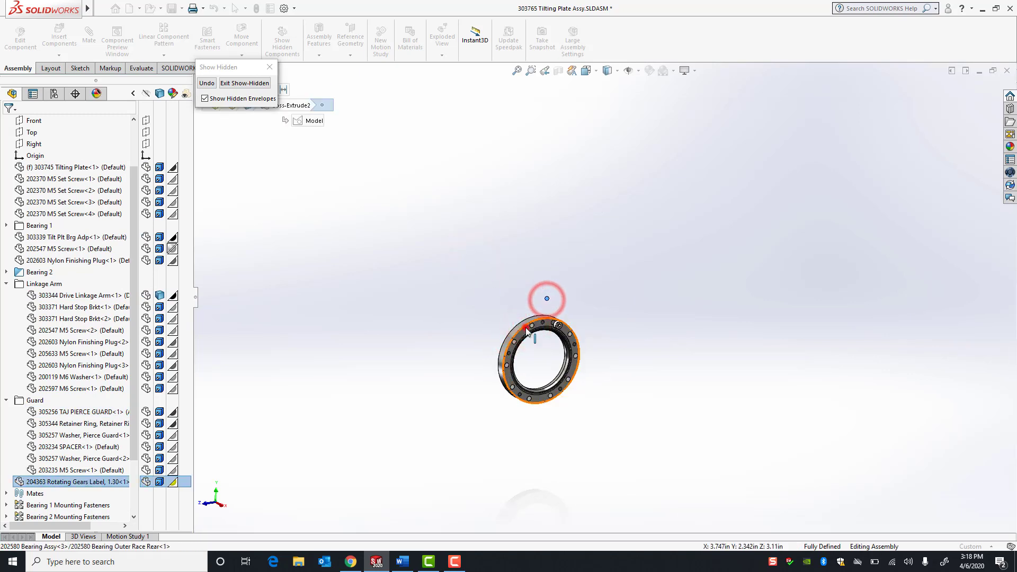
left_click(528, 331)
left_click(558, 323)
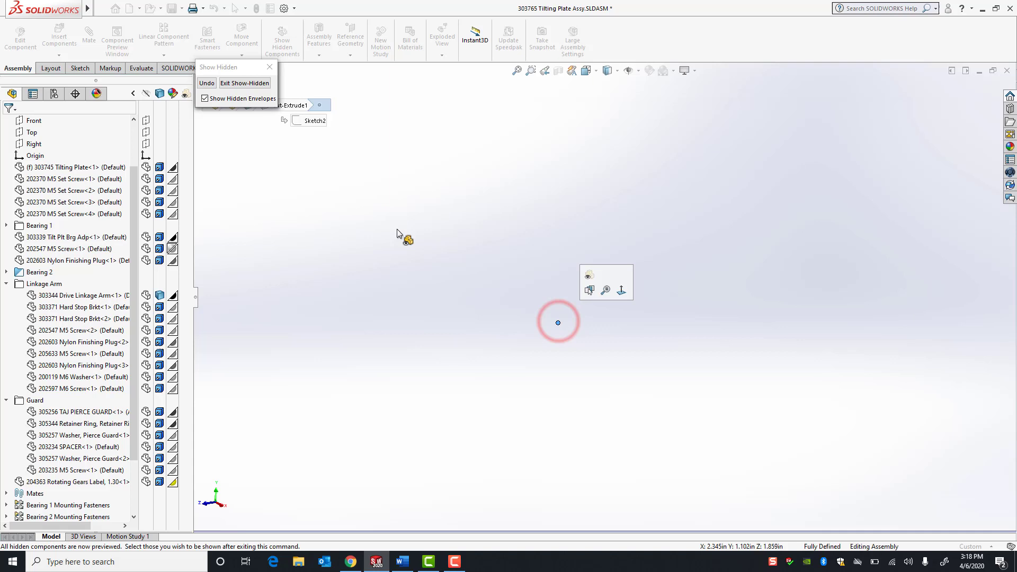
left_click(238, 85)
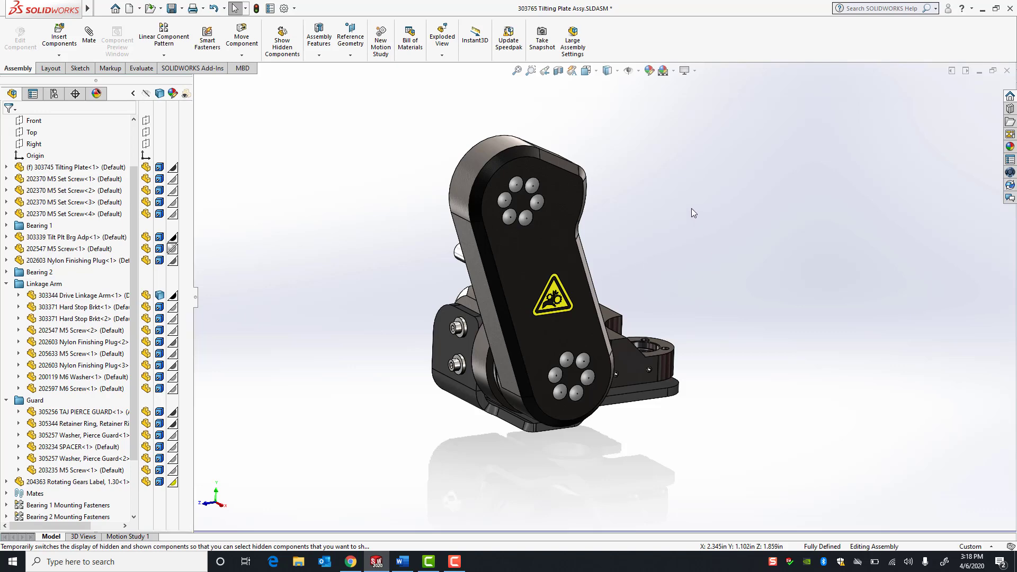
- Hide the Drive Linkage Arm and the warning label with Tab to expose the bearing and screws
mouse_move(691, 209)
middle_mouse_down()
mouse_move(657, 220)
mouse_move(672, 205)
mouse_move(688, 207)
middle_mouse_up()
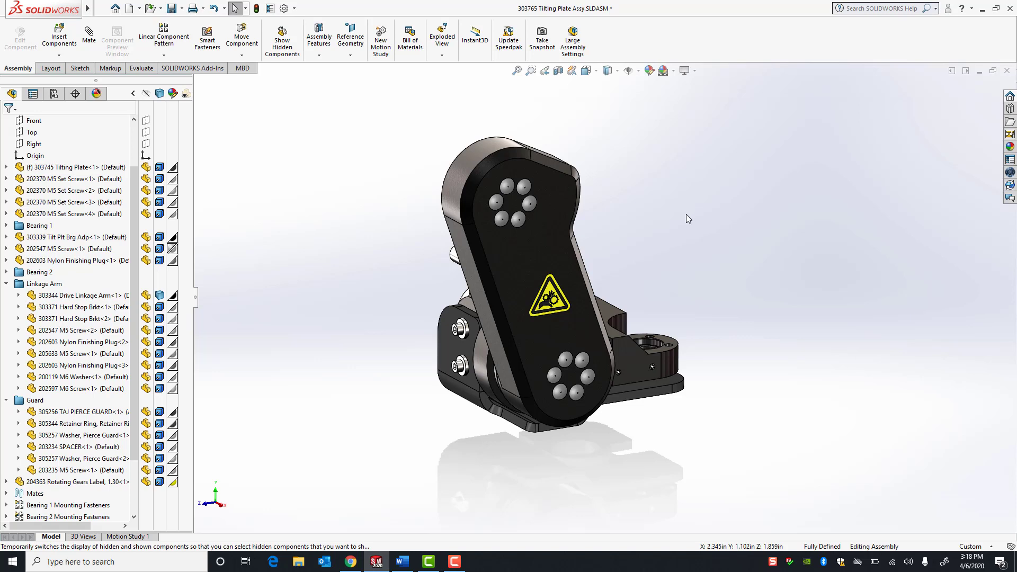
key("f")
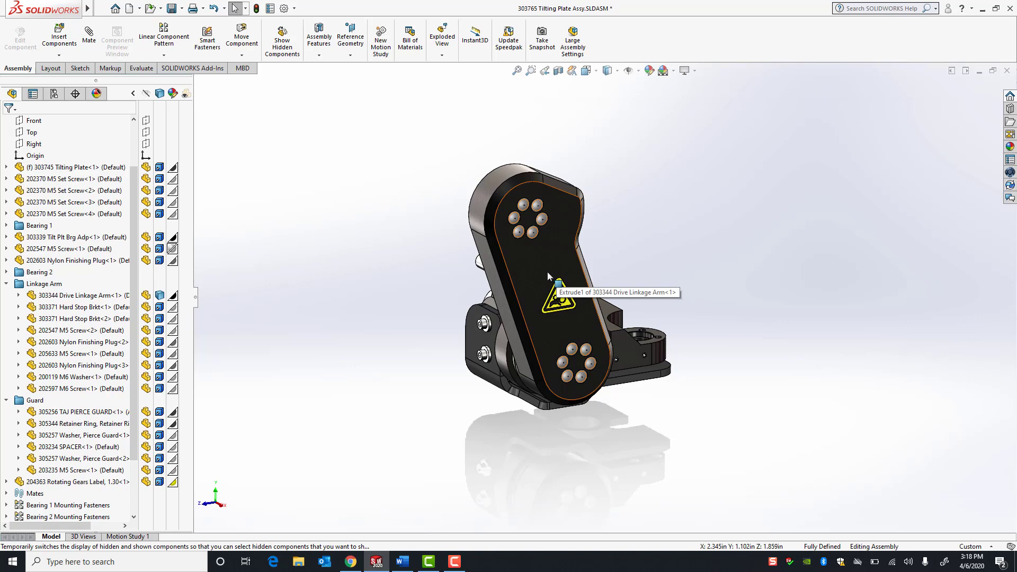
key("Tab")
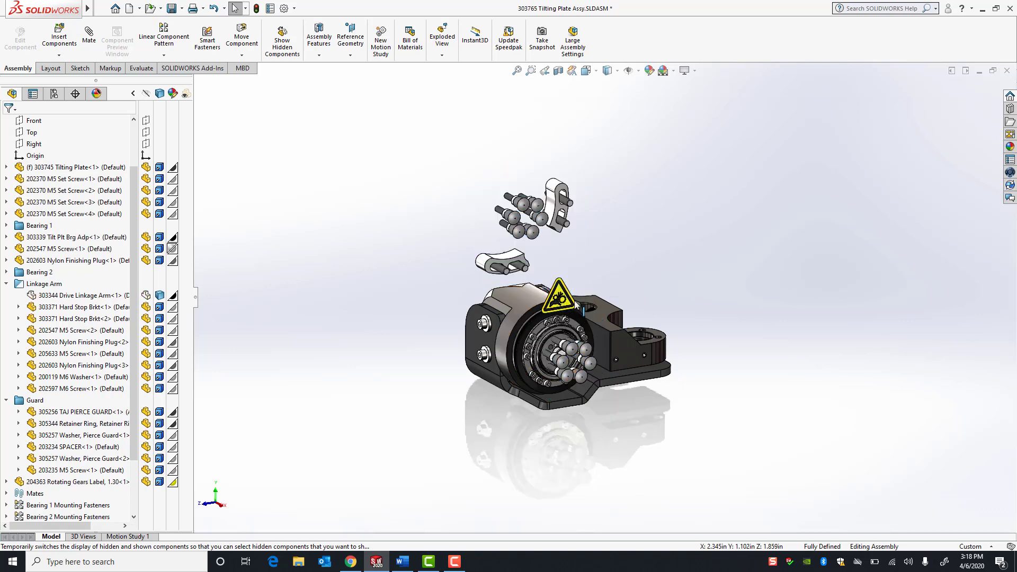
scroll(598, 281, "down", 3)
key("Tab")
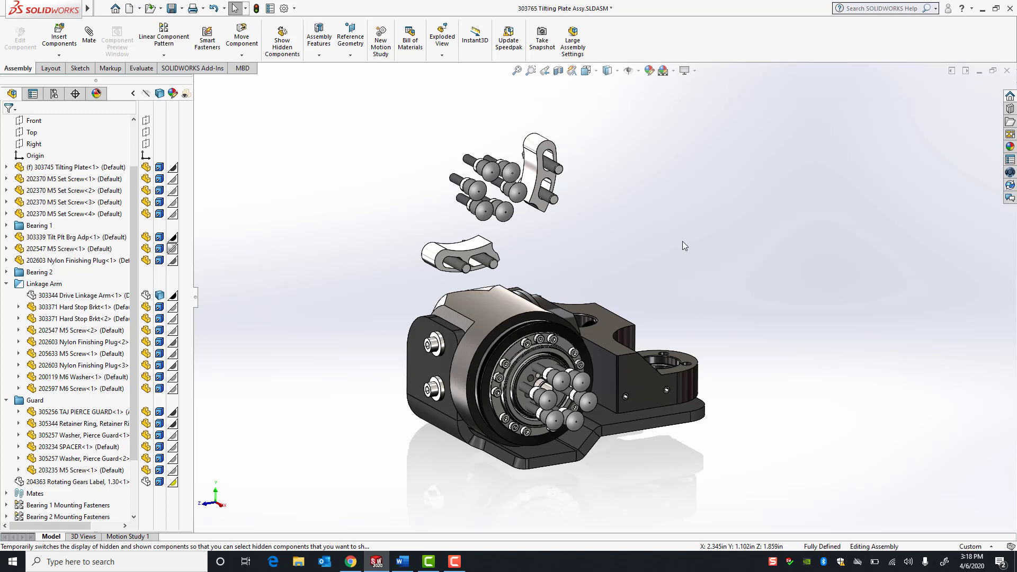
- Unhide the Drive Linkage Arm and the yellow Rotating Gears label through Ctrl+Shift+Tab
key("ctrl+shift+Tab")
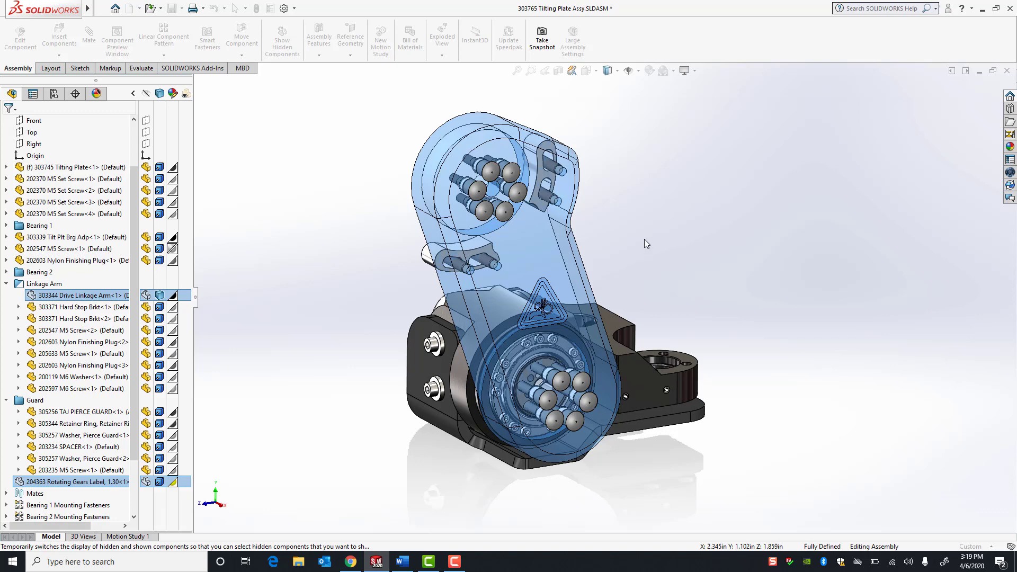
left_click(526, 243)
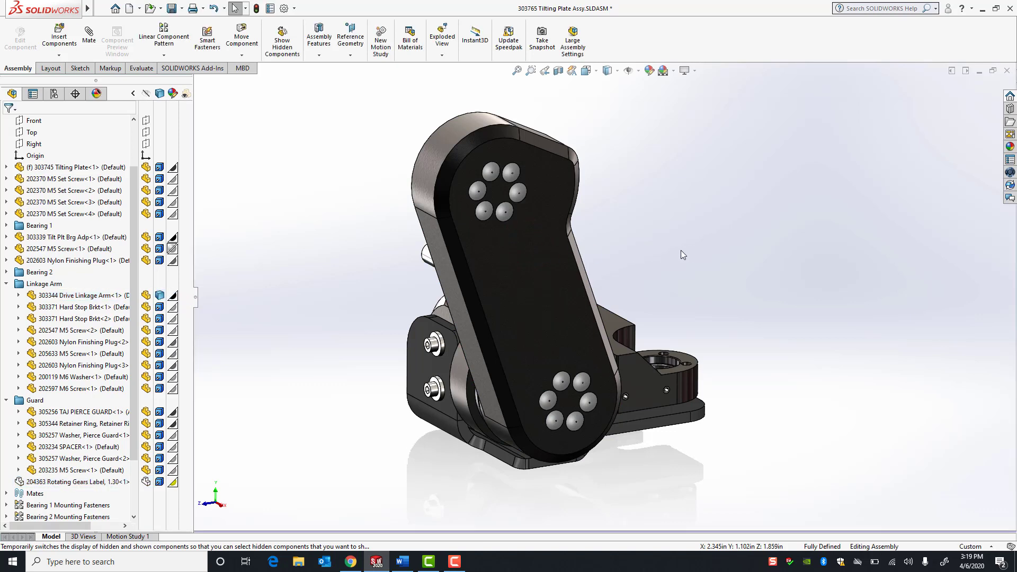
key("ctrl+shift+Tab")
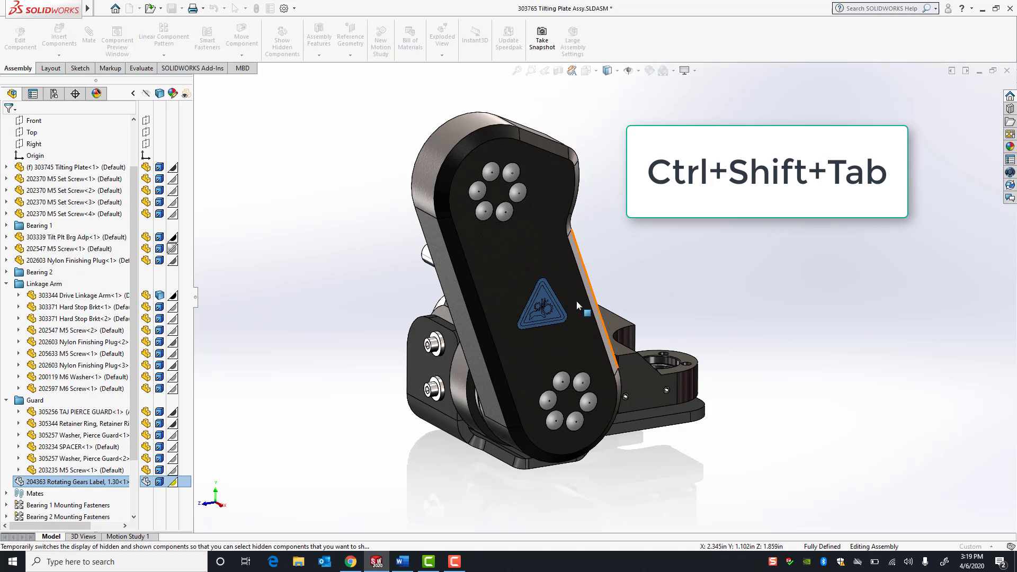
left_click(542, 303)
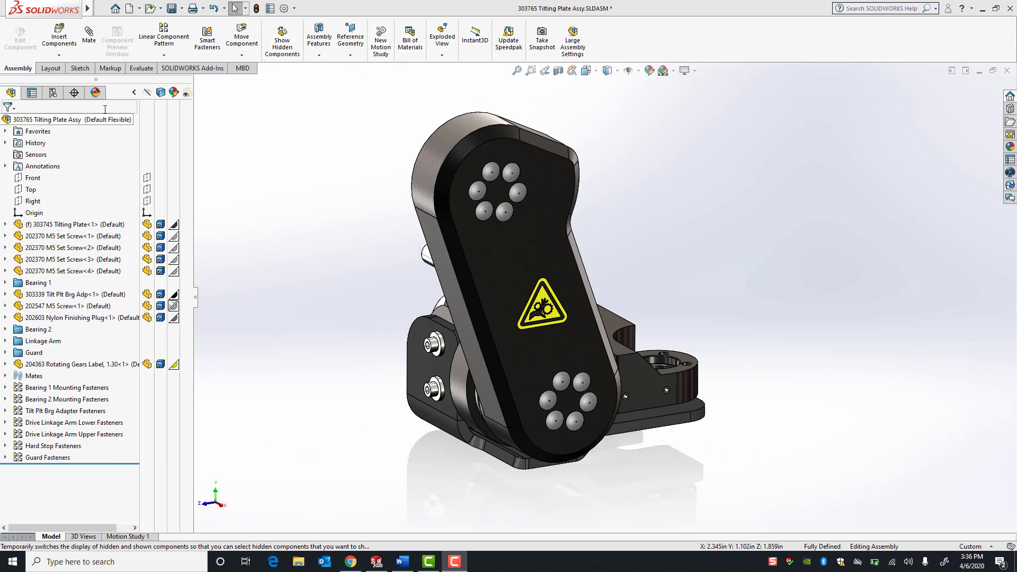
- Filter the design tree by 'nylon' to list only the 202603 Nylon Finishing Plugs
left_click(49, 107)
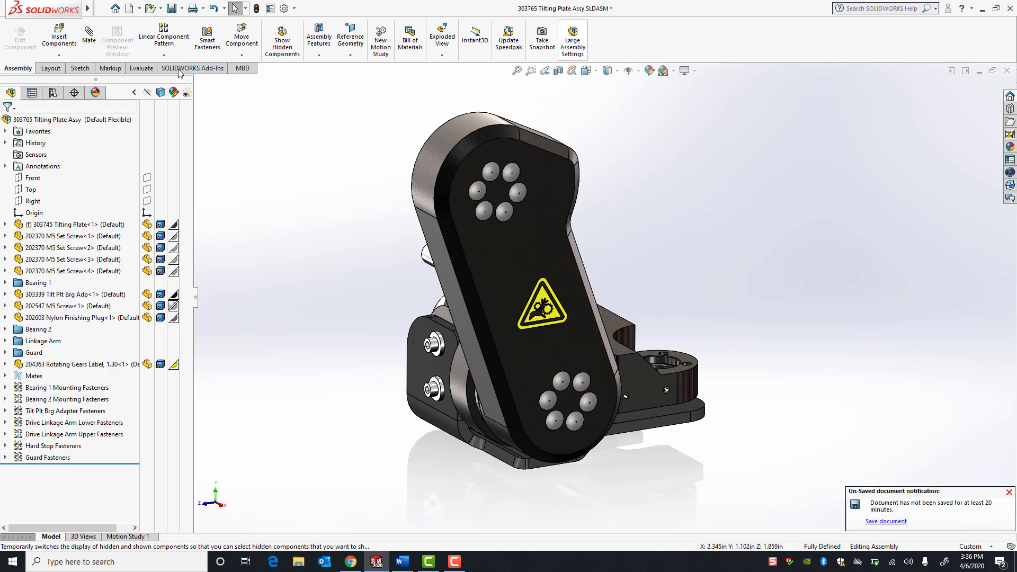
left_click(49, 104)
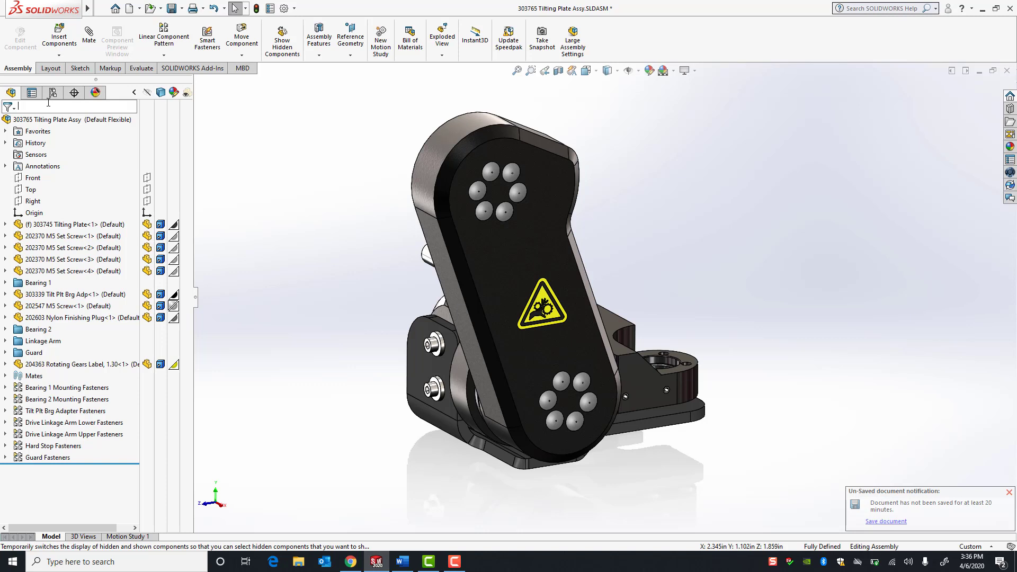
type("nylom")
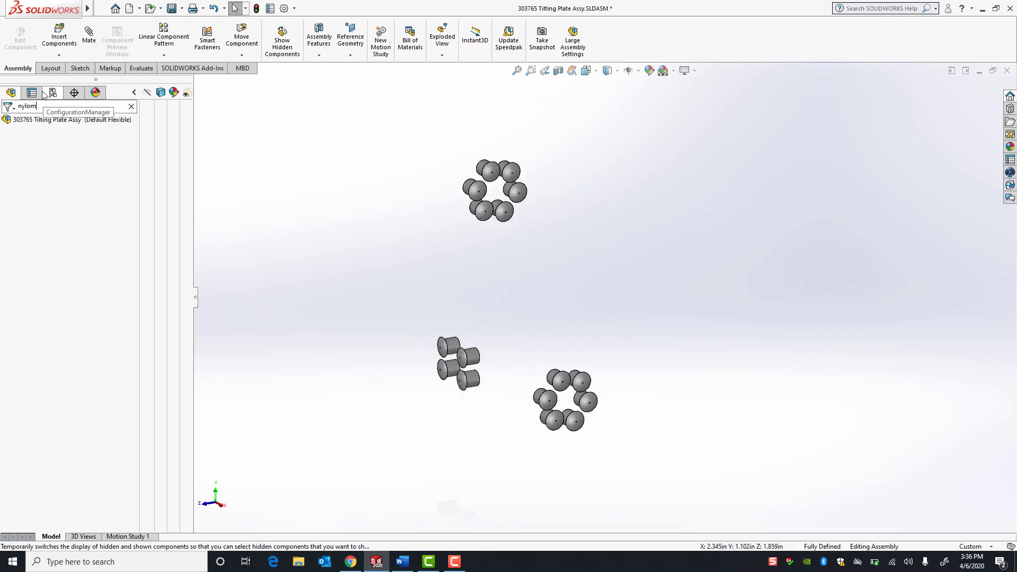
key("BackSpace")
type("n")
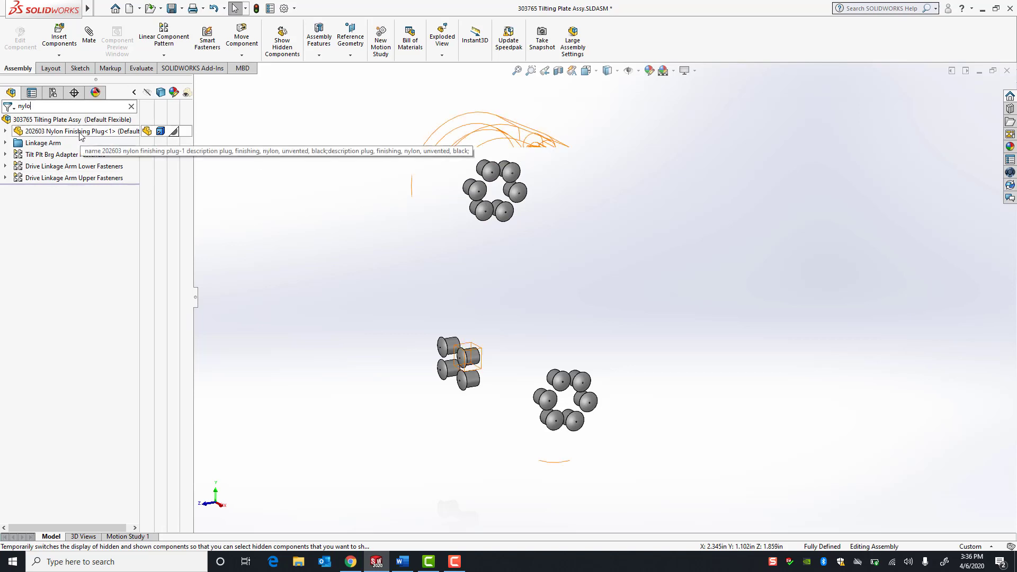
- Replace the tree filter text with 'gear' to list the 204363 Rotating Gears Label
key("BackSpace")
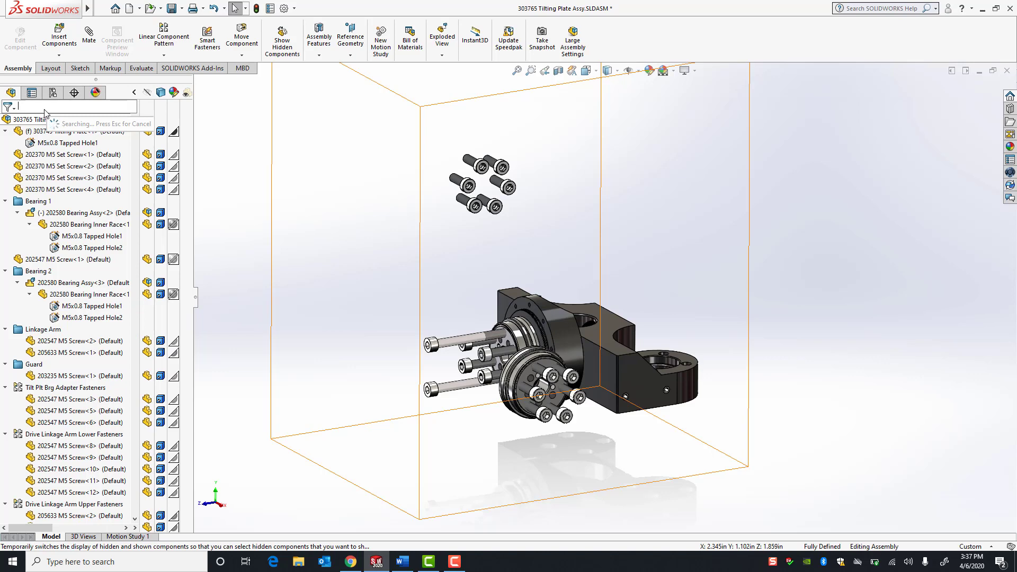
type("ar")
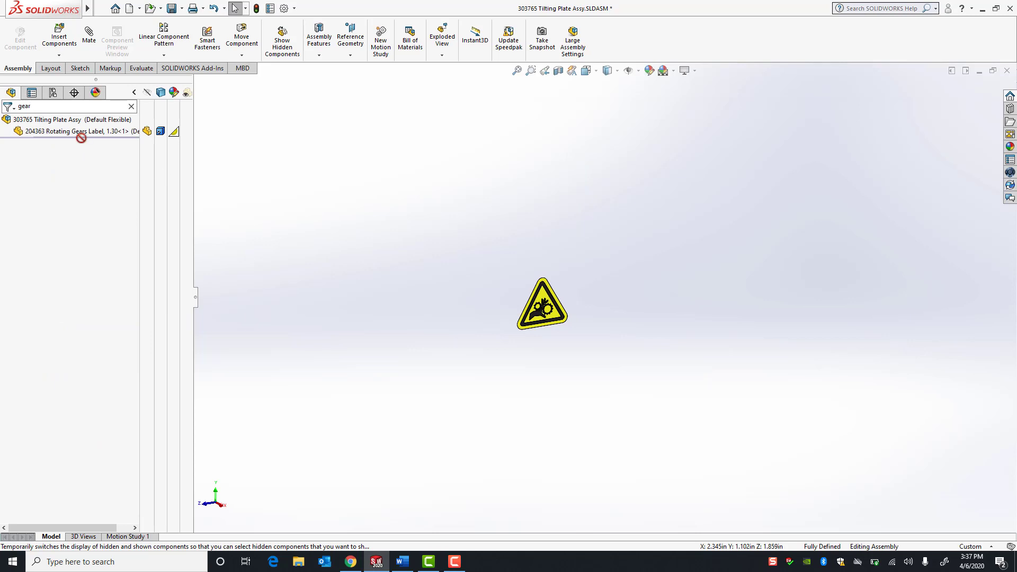
- Keep the 'gear' filter so only the 204363 Rotating Gears Label is displayed
left_click_drag(84, 145, 252, 227)
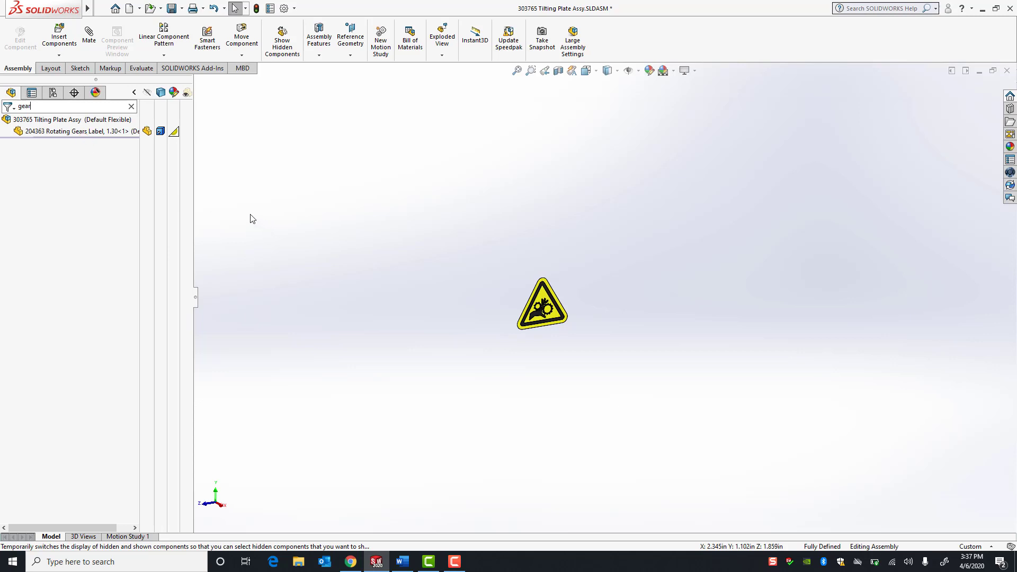